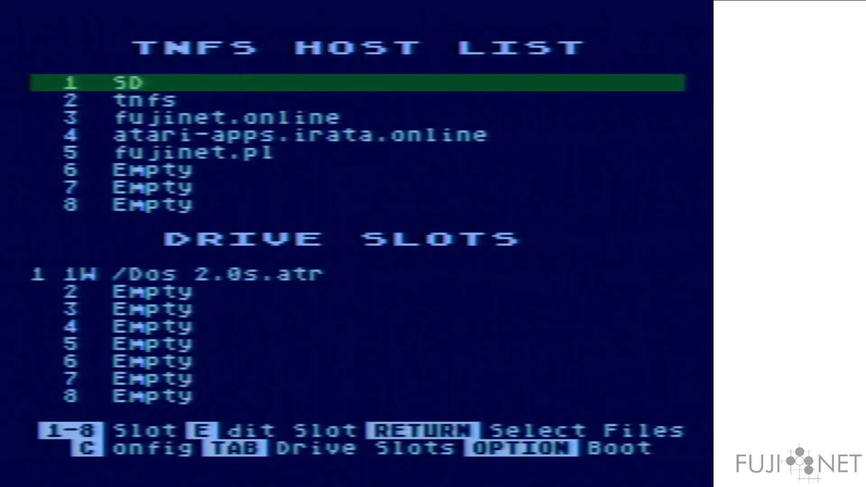
Browse host atari-apps.irata.online and open the /Games/a8p/ folder
key("Down")
key("Down")
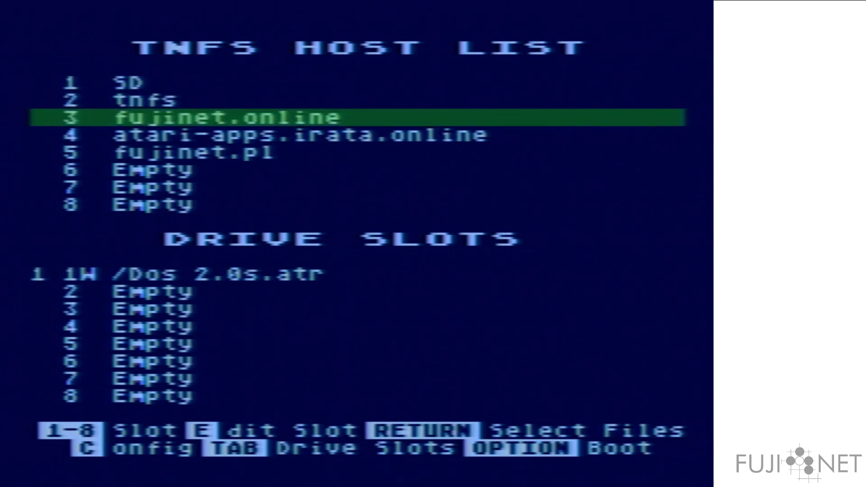
key("Down")
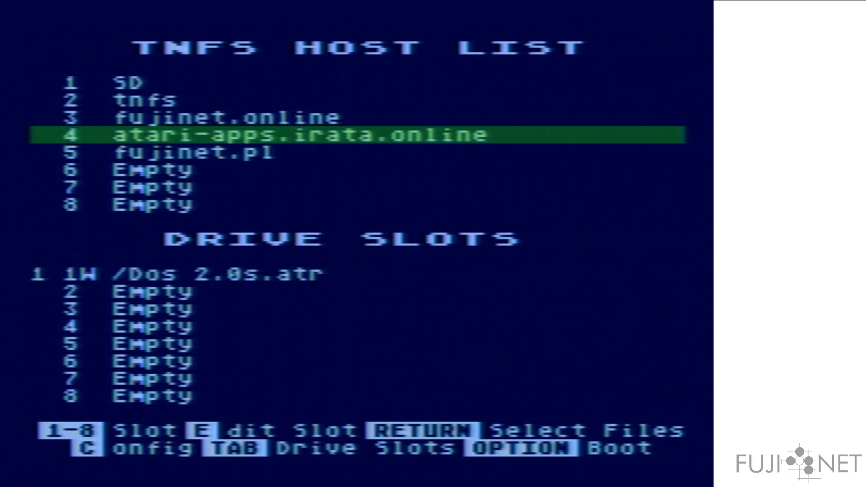
key("Return")
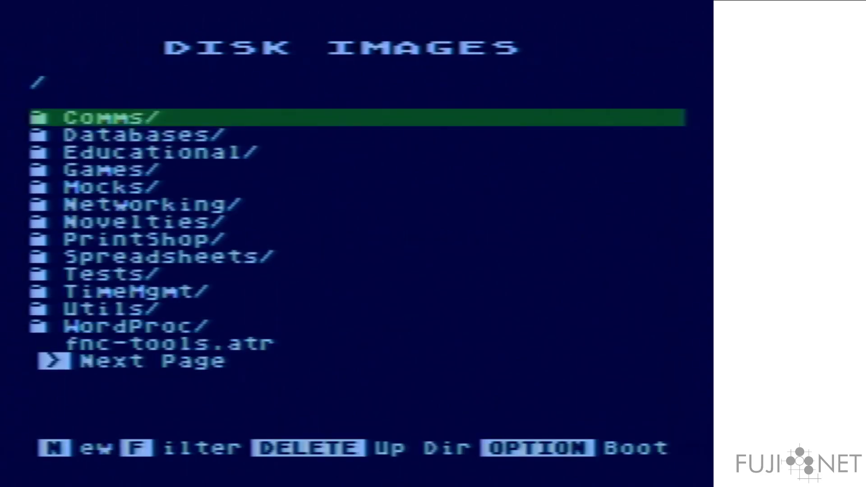
key("Down")
key("Down")
key("Down")
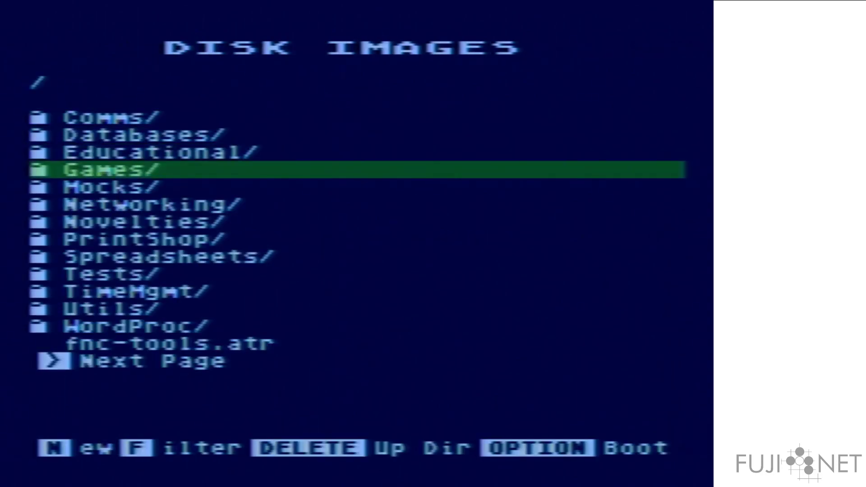
key("Return")
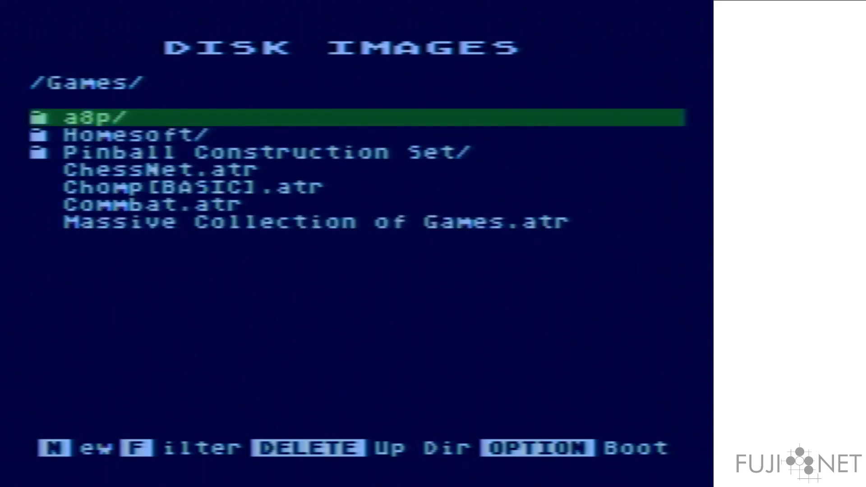
key("Return")
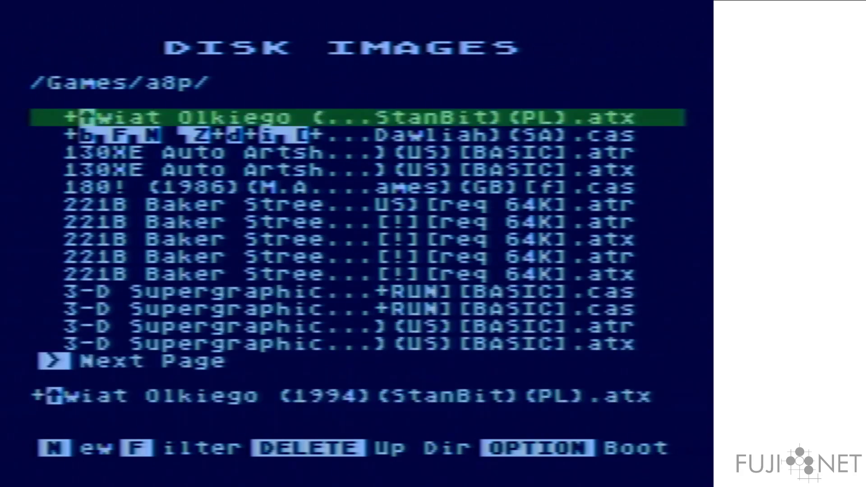
Filter the listing by 'Jumpman*' to show only the Jumpman images
type("fJump,")
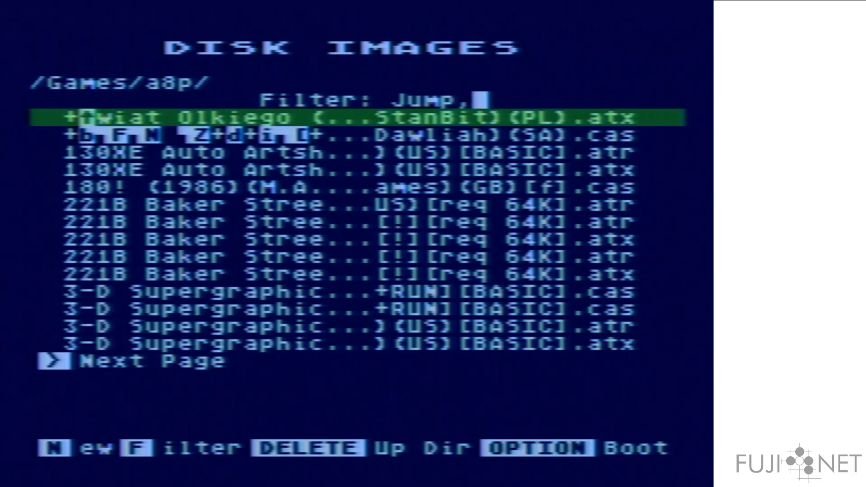
key("BackSpace")
type("man")
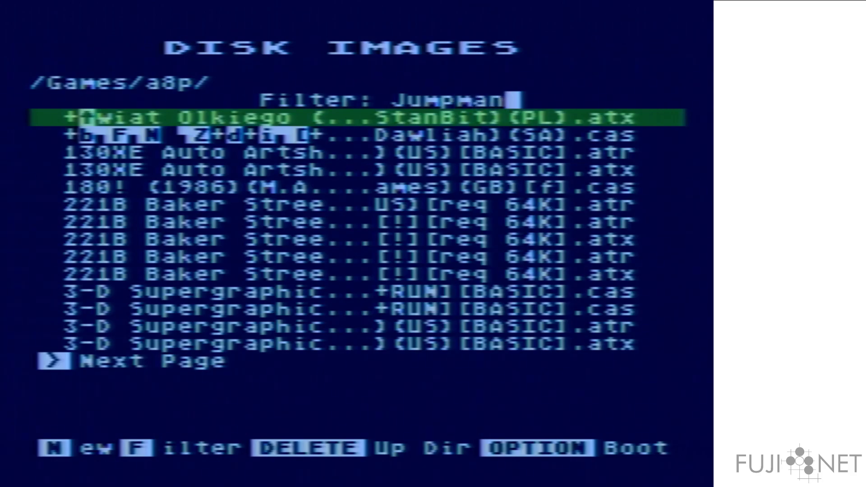
type("*")
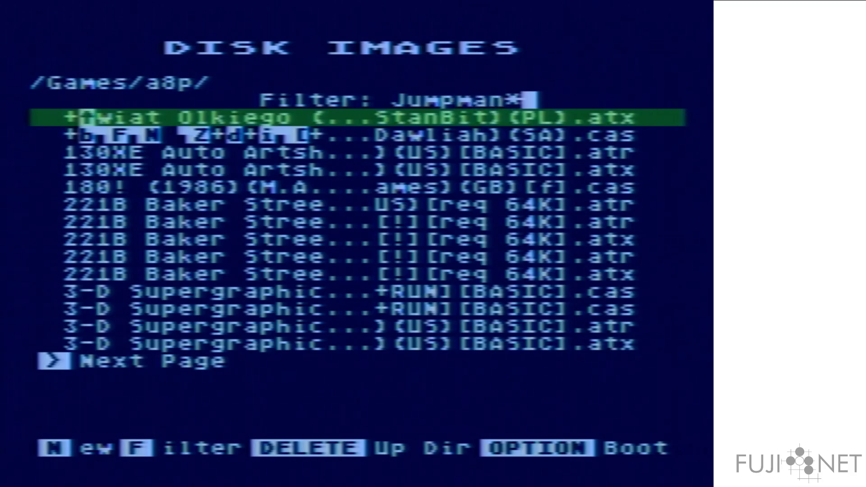
key("Return")
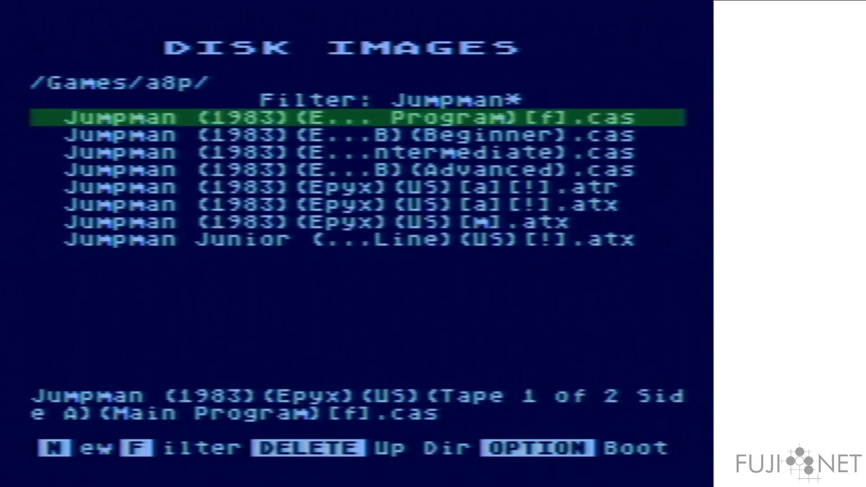
Mount Jumpman (1983)(Epyx)(US)[a][!].atr read-only in drive slot 1
key("Down")
key("Down")
key("Down")
key("Down")
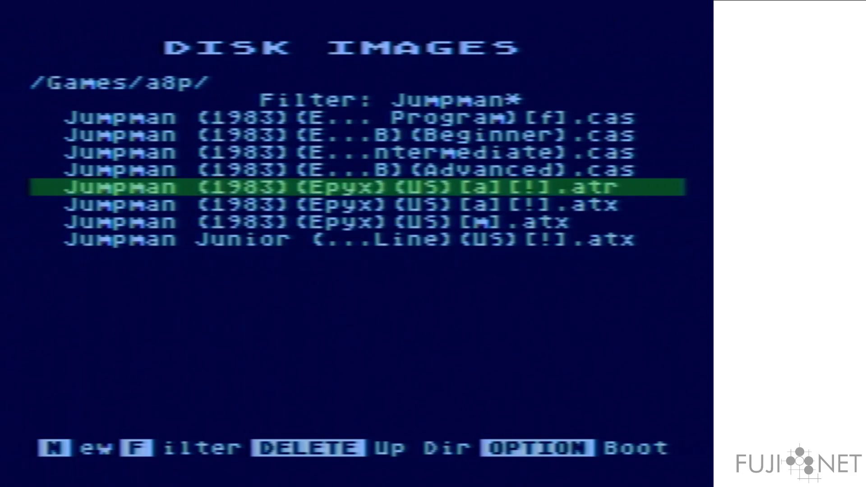
key("Return")
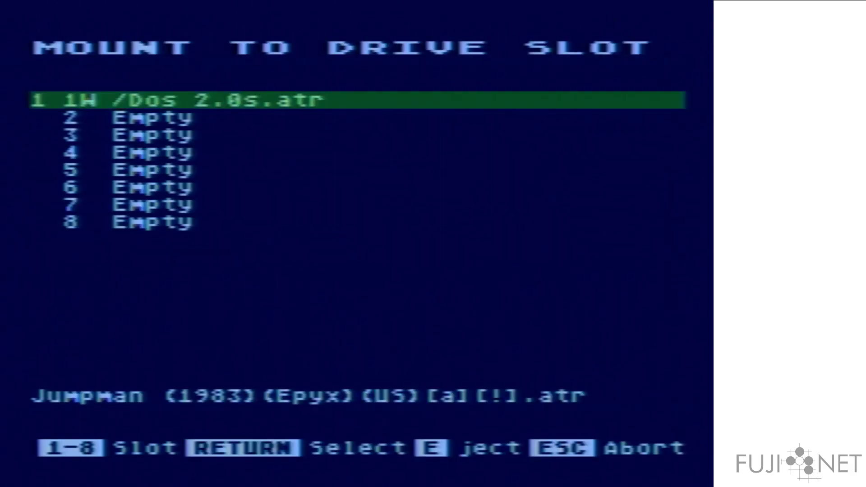
key("Return")
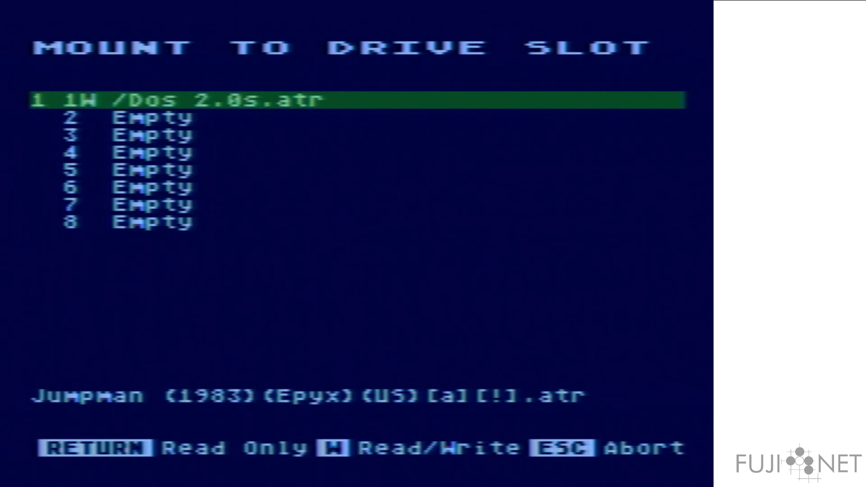
key("Escape")
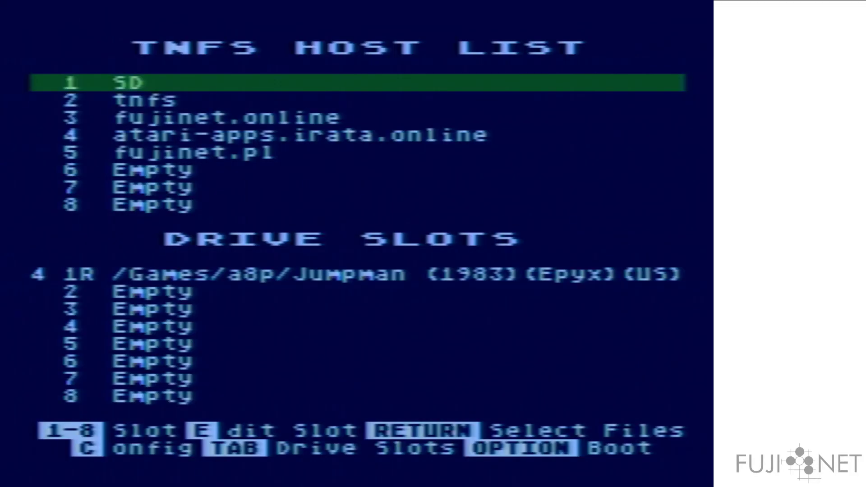
Open the SD host's root image list, pick Dos 2.0s.atr for slot 1, then cancel the mount
key("Return")
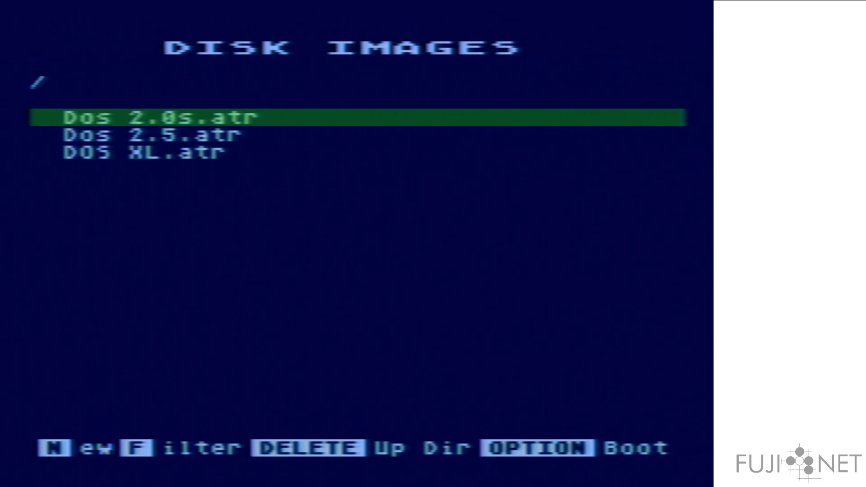
key("Return")
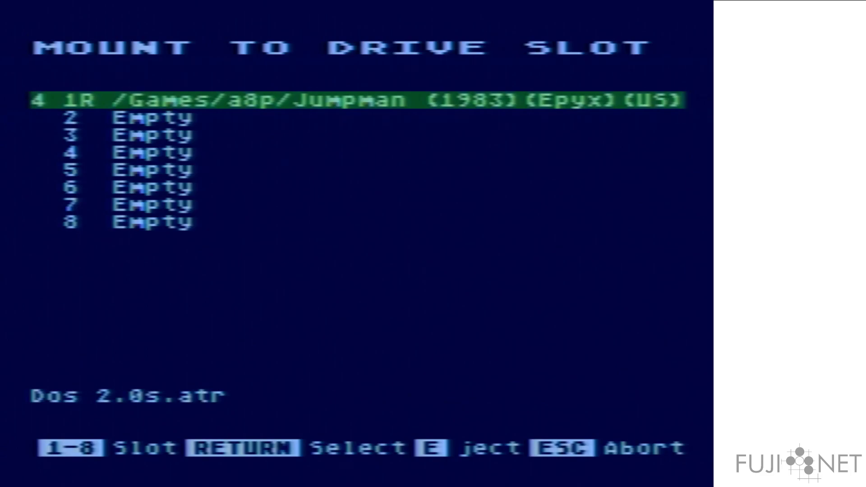
key("Return")
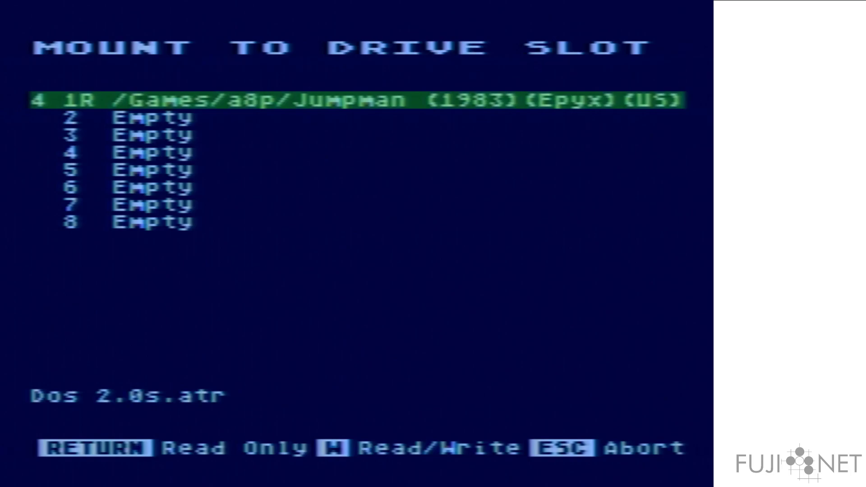
key("Escape")
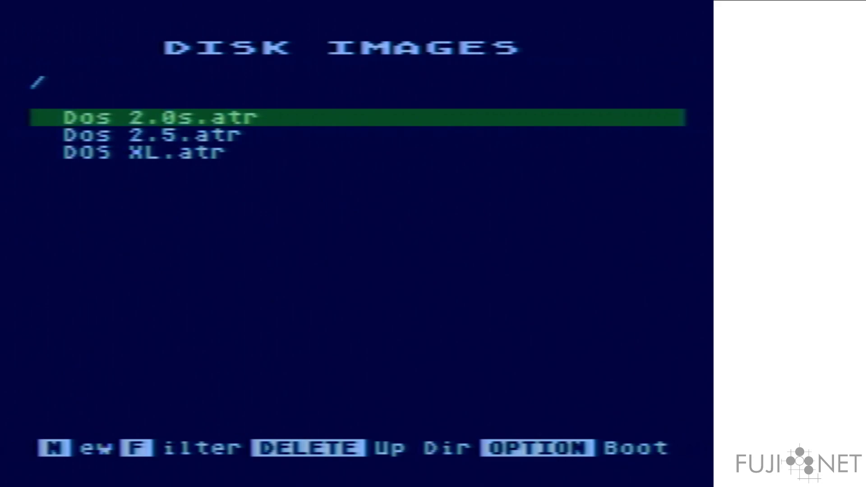
Create a new disk image work1.atr and mount it in drive slot 2
type("n")
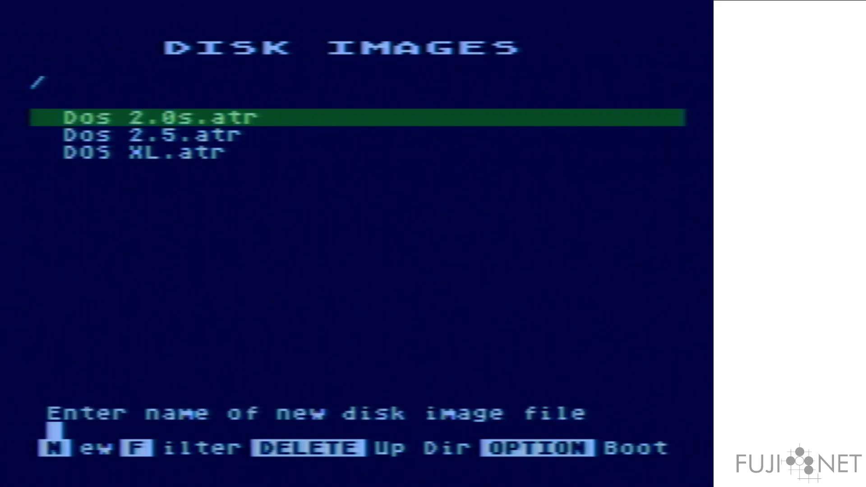
type("work1.atr")
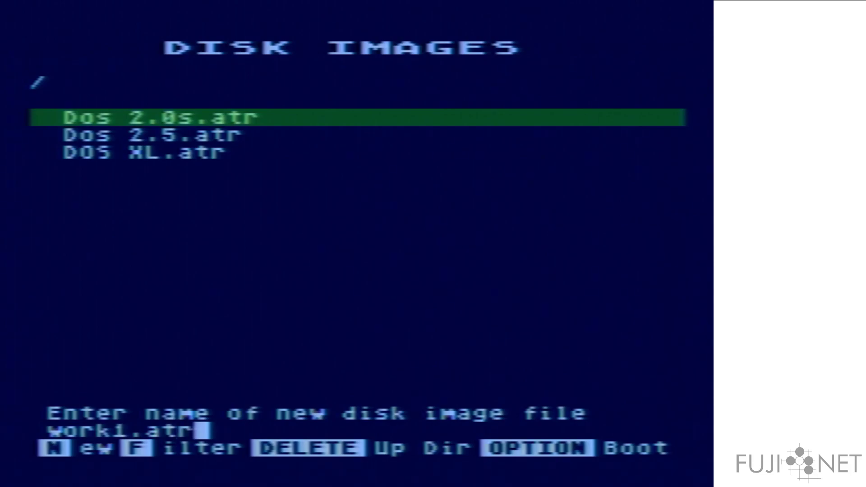
key("Return")
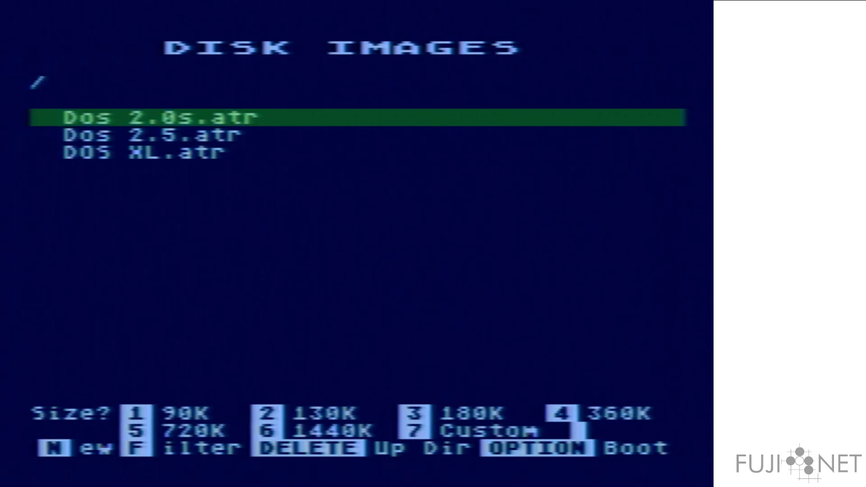
type("1y")
key("Return")
key("Down")
key("Return")
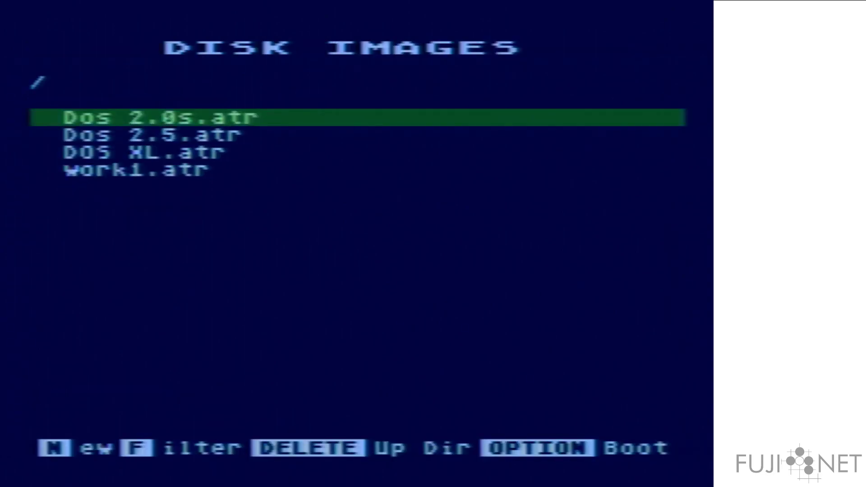
Create a new disk image work2.atr and mount it in drive slot 3
key("n")
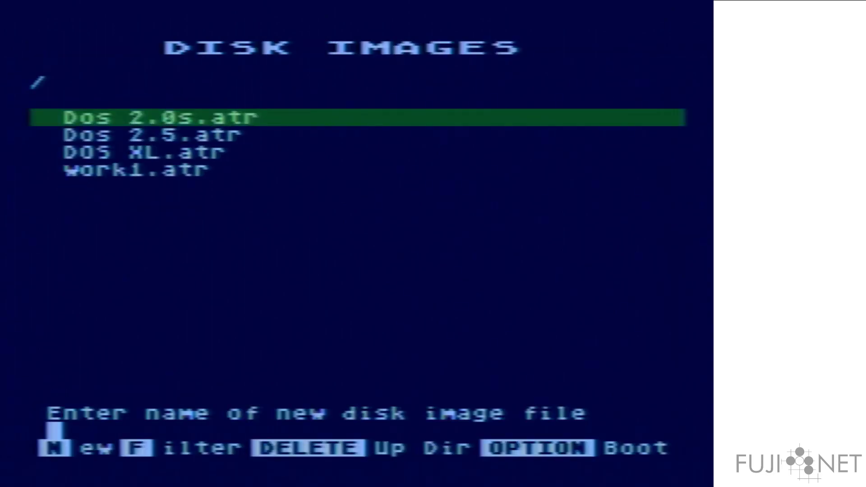
type("work2.atr")
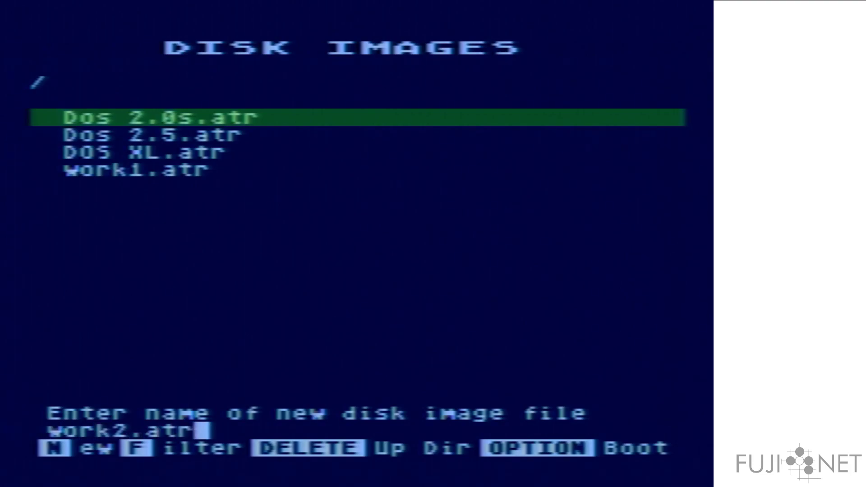
key("Return")
key("1")
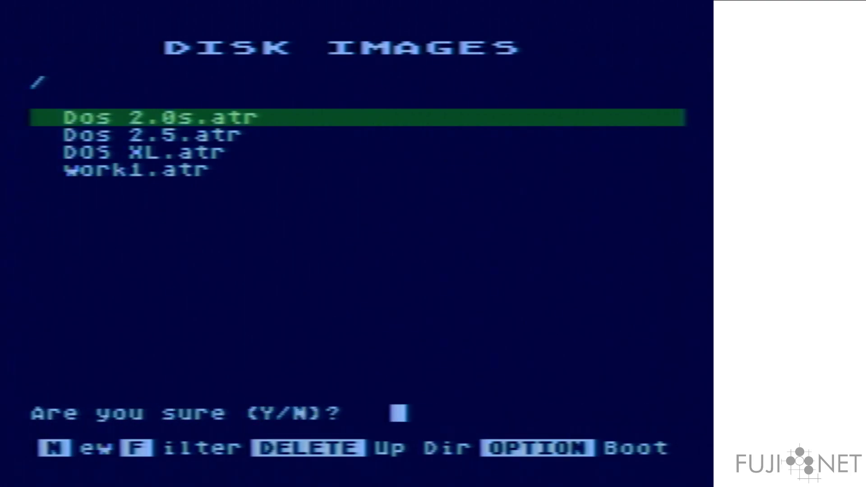
key("y")
key("3")
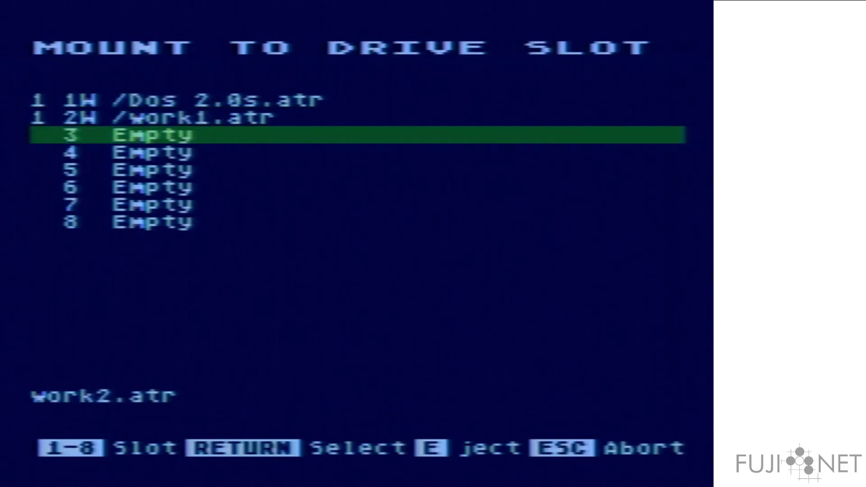
key("Return")
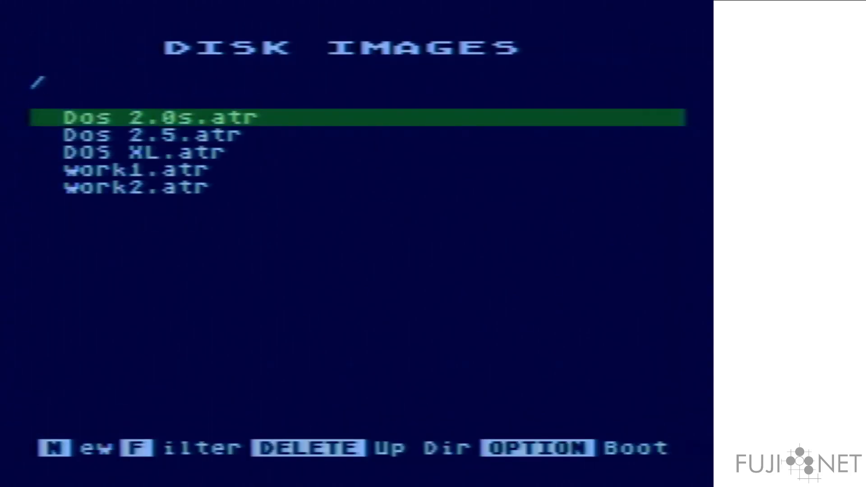
Create a new disk image work3.atr, mount it in slot 4, and return to the host list
type("nwork3.at")
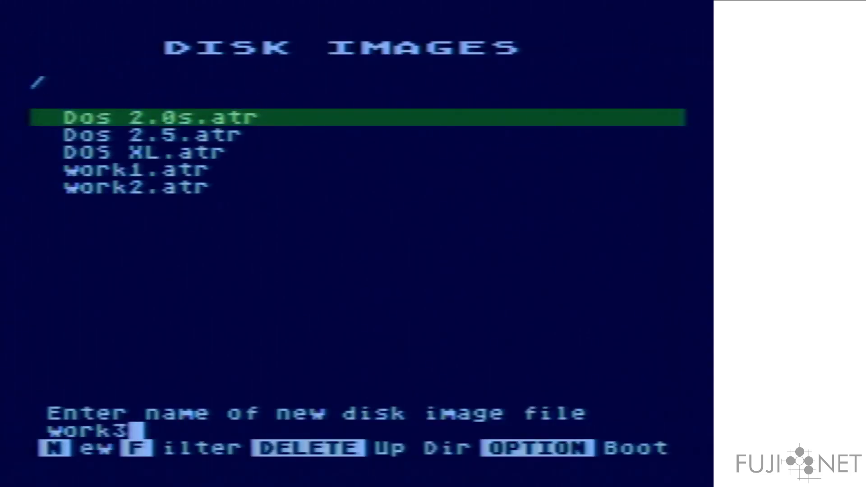
type("r")
key("Return")
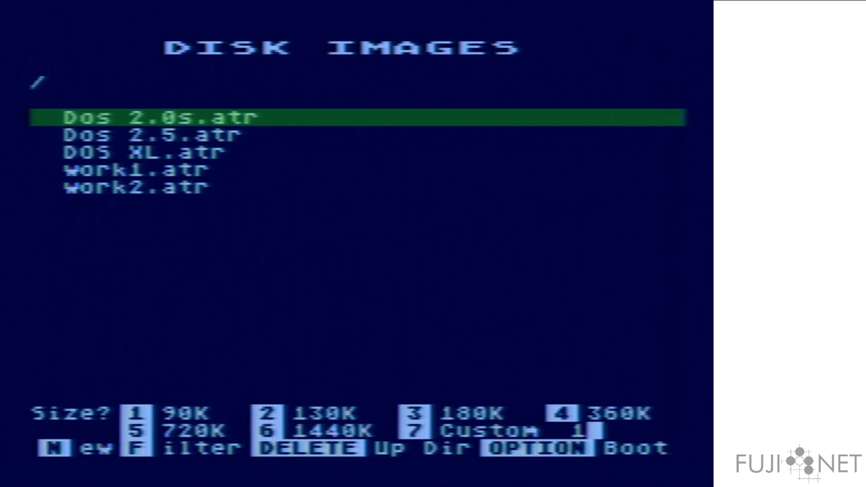
key("1")
key("y")
key("Down")
key("Down")
key("Down")
key("Return")
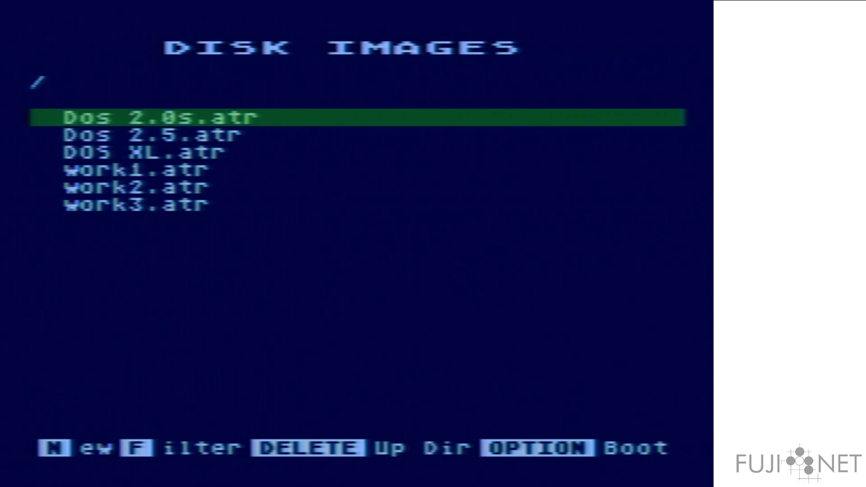
key("Escape")
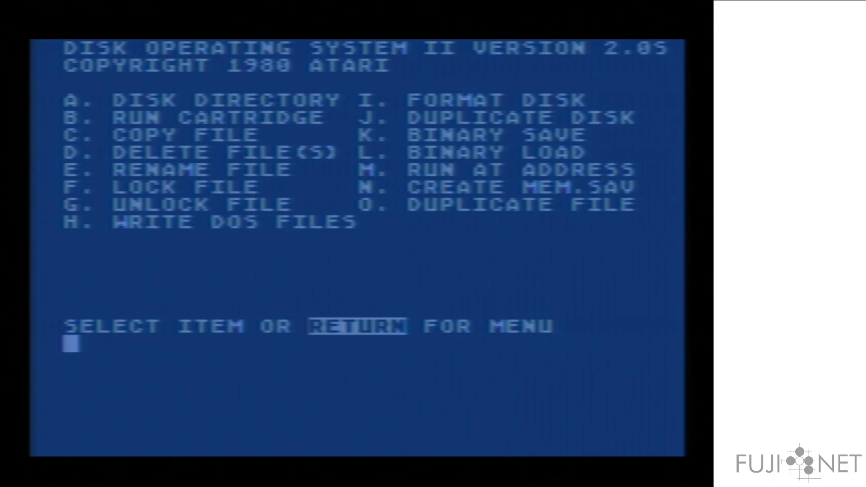
List drive 1's directory, showing DOS, DUP and AUTORUN
type("A")
key("Return")
key("Return")
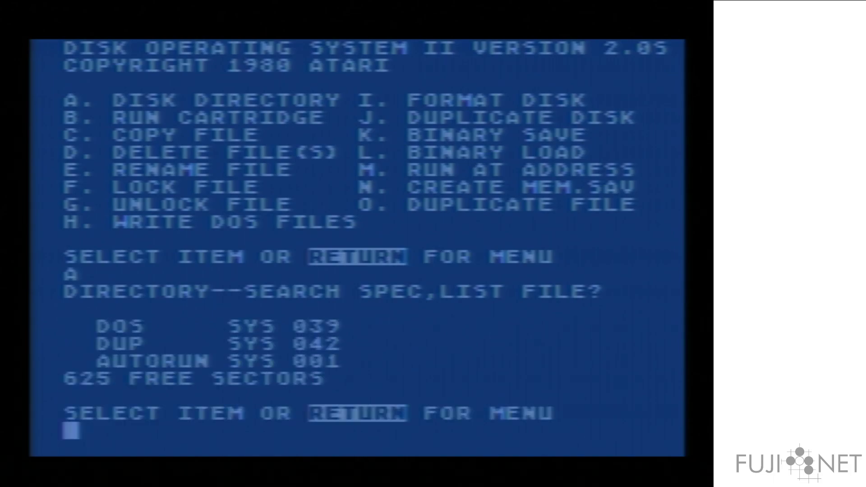
key("Return")
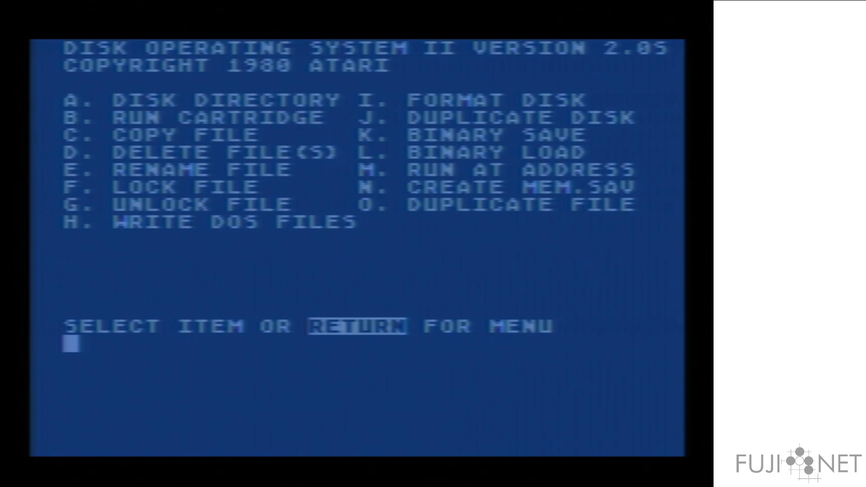
Format the disk in drive 2
type("I")
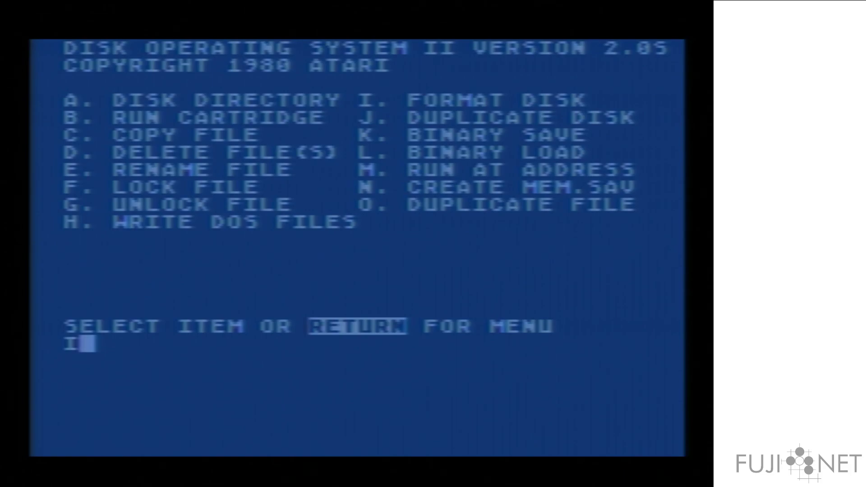
key("Return")
type("2")
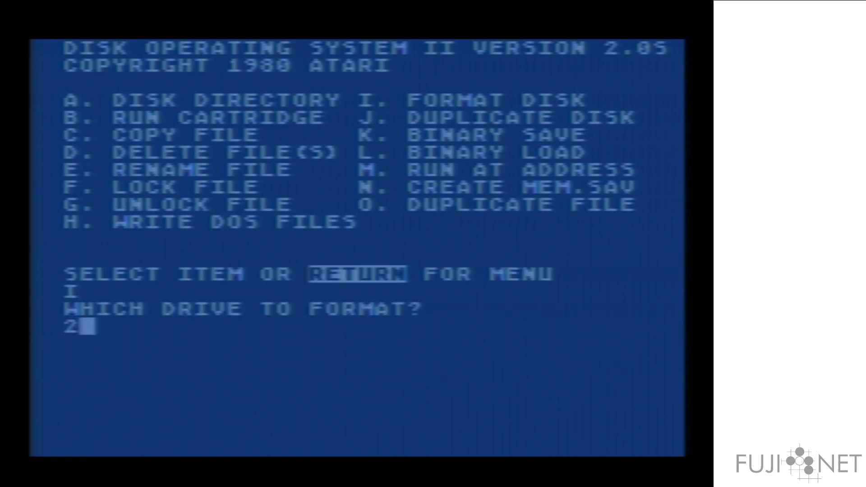
key("Return")
type("Y")
key("Return")
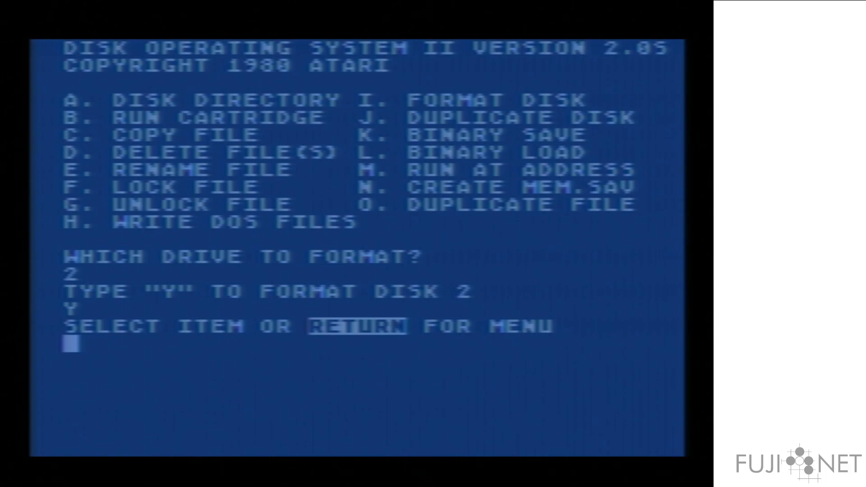
List D2:'s directory, showing an empty disk with 707 free sectors
type("A")
key("Return")
type("D2:")
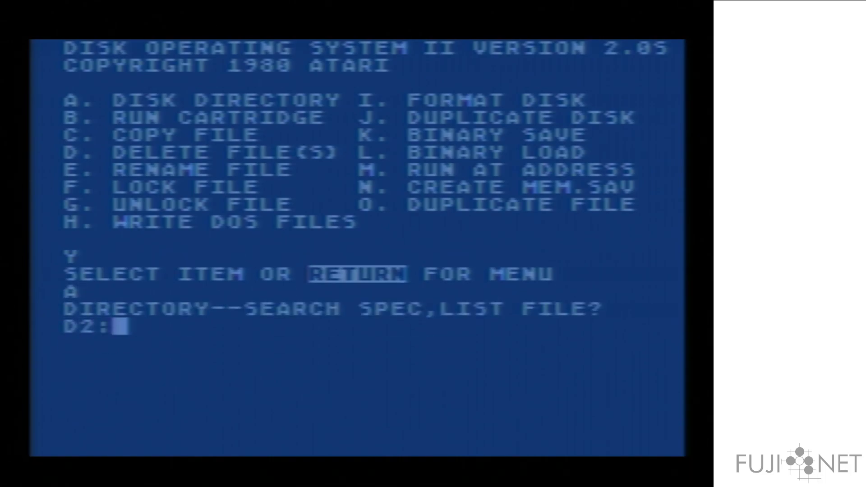
key("Return")
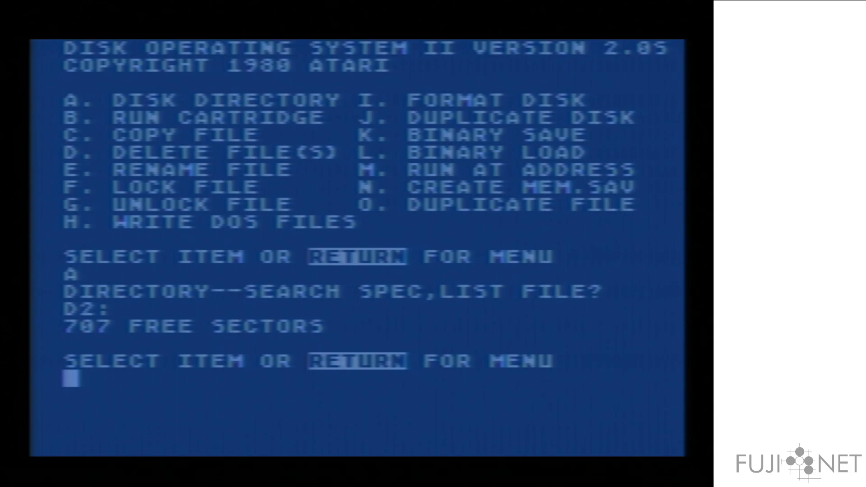
Try formatting drives 3 and 4, each failing with ERROR- 160
type("I")
key("Return")
type("3")
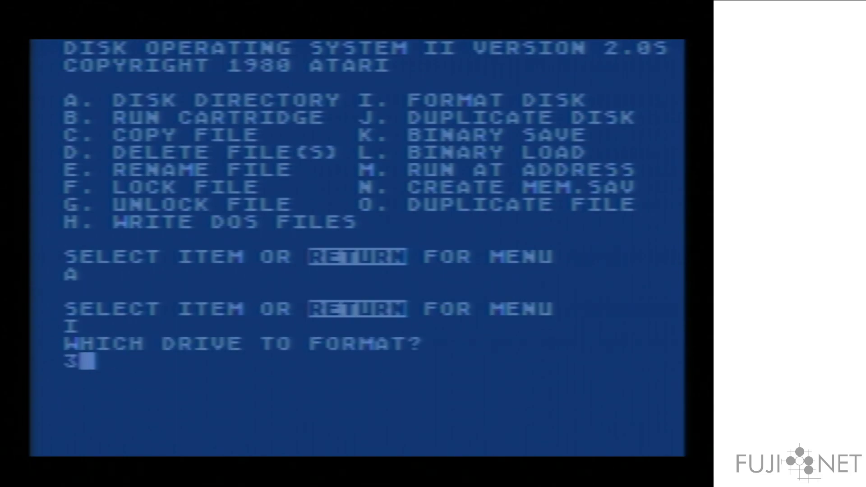
key("Return")
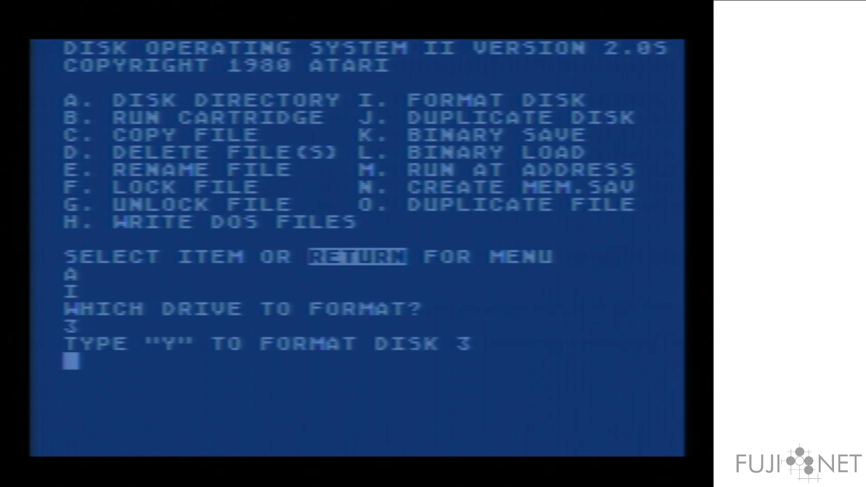
type("Y")
key("Return")
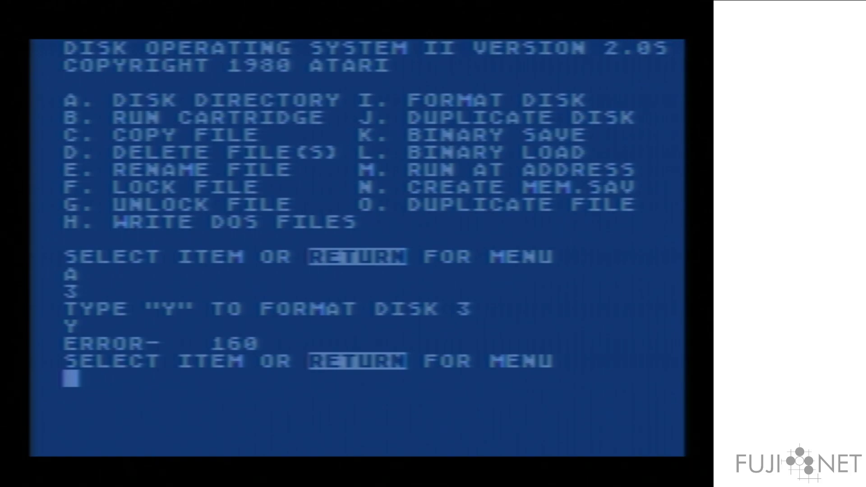
type("I")
key("Return")
type("4")
key("Return")
type("Y")
key("Return")
Try formatting drive 5, which DOS refuses as outside D1–D4
type("I")
key("Return")
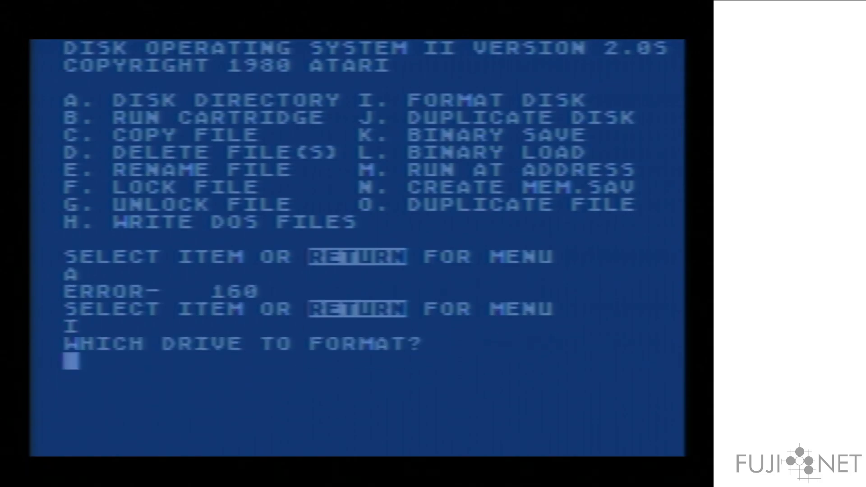
type("5")
key("Return")
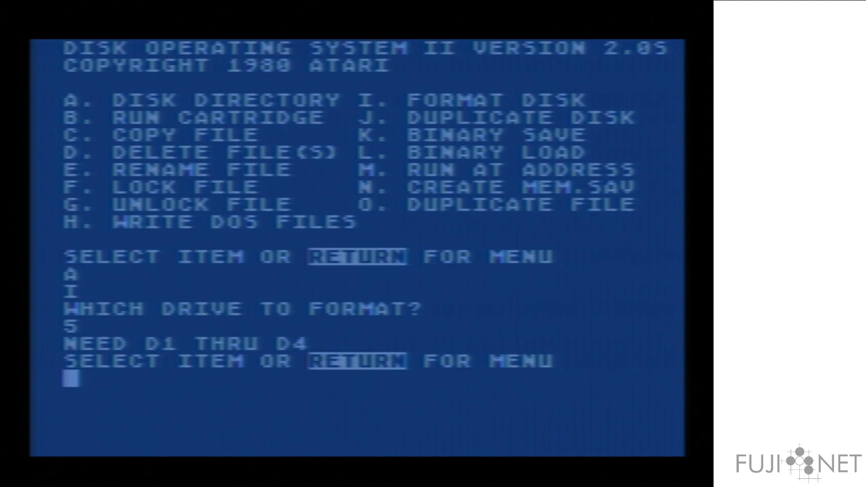
Redisplay the DOS menu, then type DOS below BASIC's READY prompt to reload DOS 2.0S
key("Return")
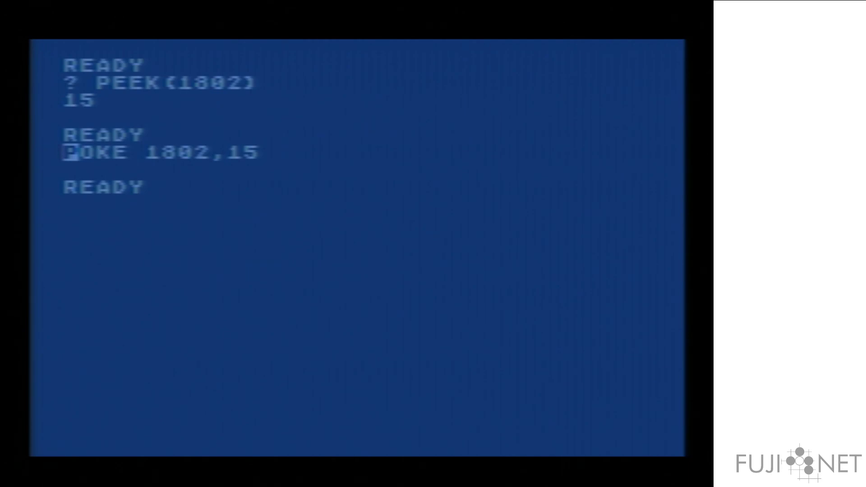
key("Down")
key("Down")
key("Down")
type("DOS")
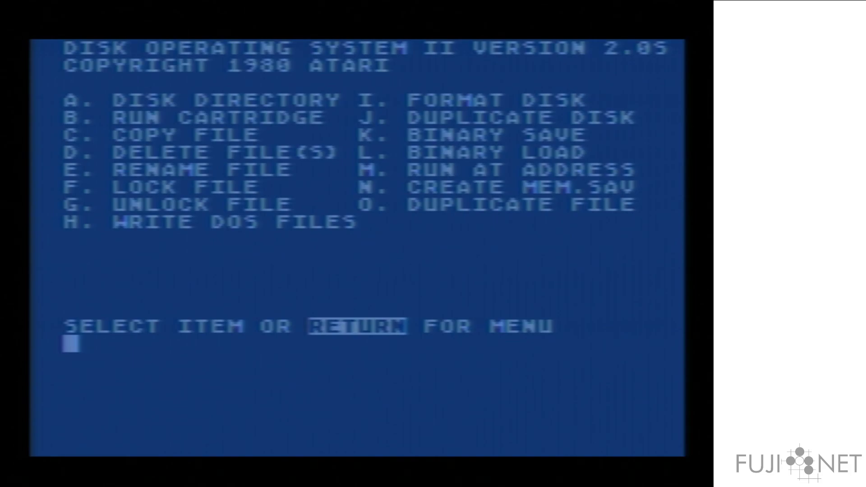
Write DOS files to drive 1 and list its directory, now showing 625 free sectors
type("H")
key("Return")
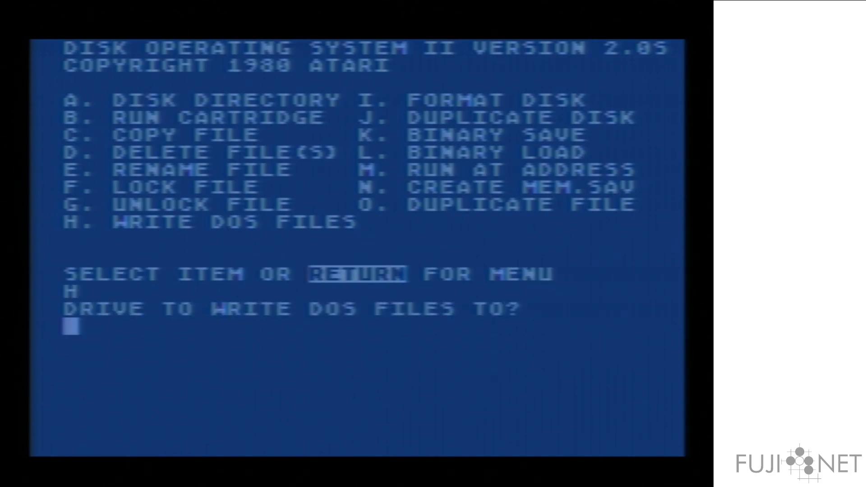
type("1")
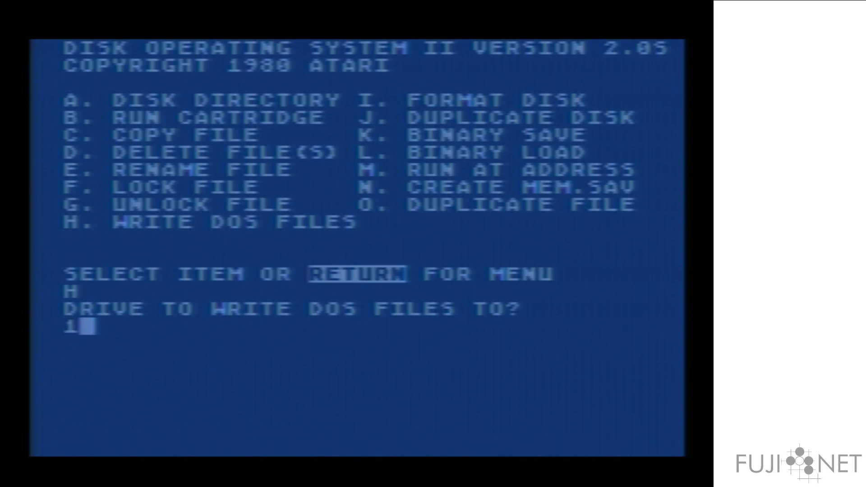
key("Return")
type("Y")
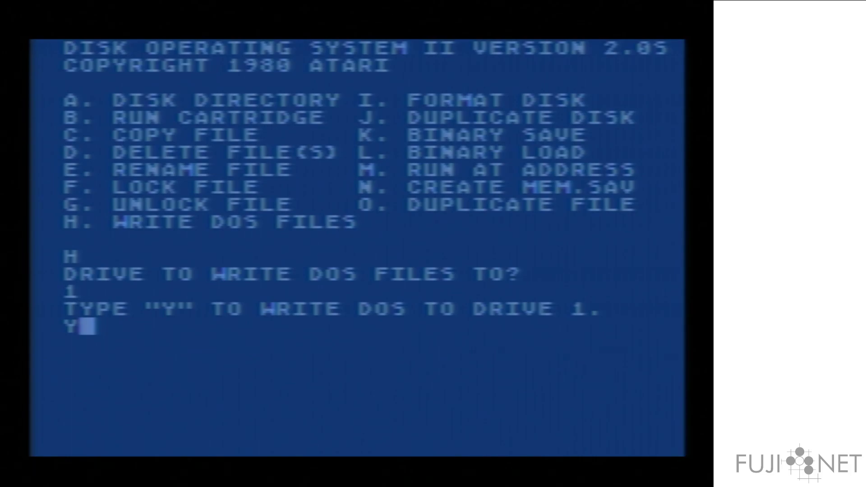
key("Return")
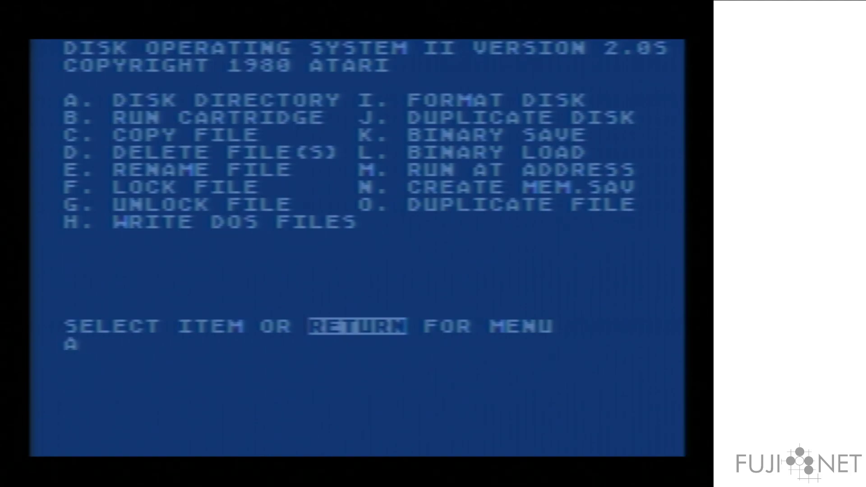
type("A")
key("Return")
key("Return")
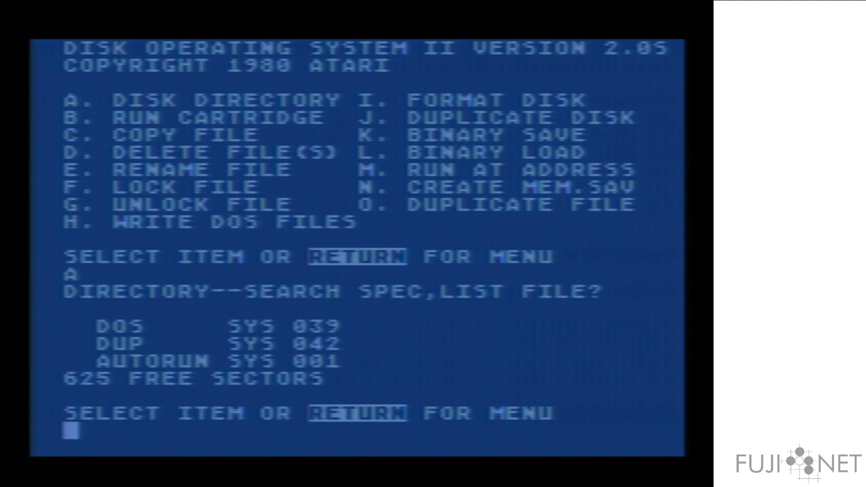
Drop to BASIC with M, confirm PEEK(1802) still returns 15, and type DOS to come back
type("M")
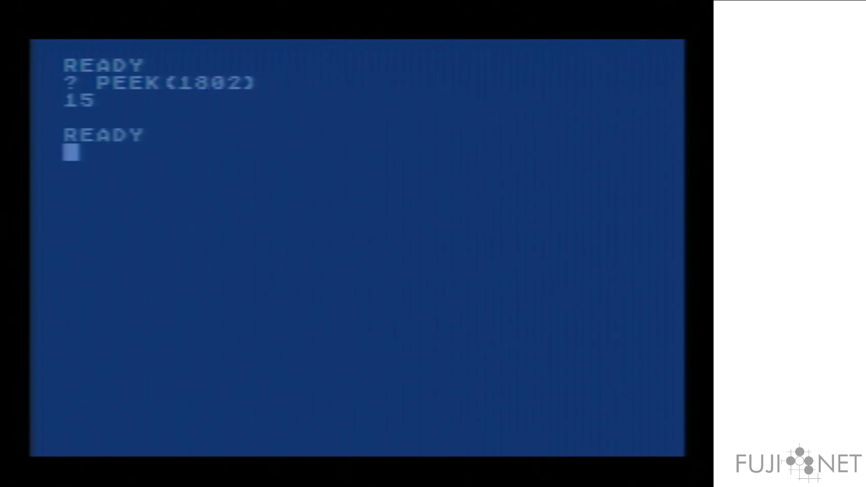
type("DOS")
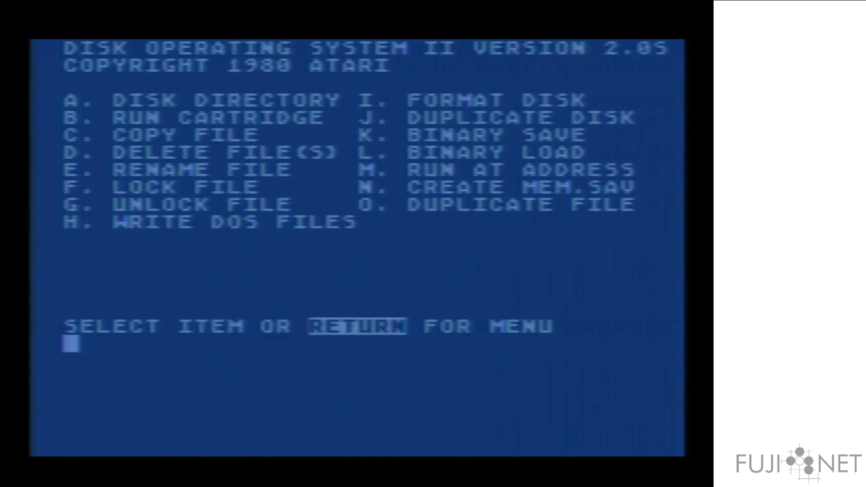
Format the disks in drives 3 and 4
type("I")
key("Return")
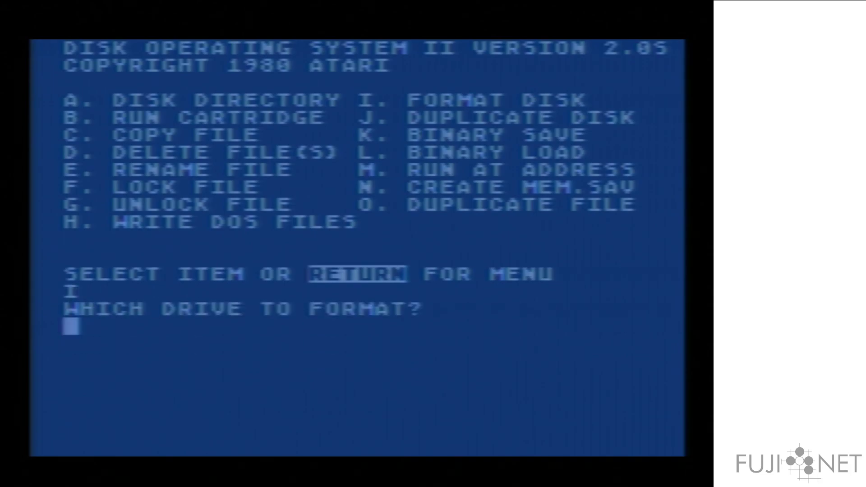
type("3")
key("Return")
type("Y")
key("Return")
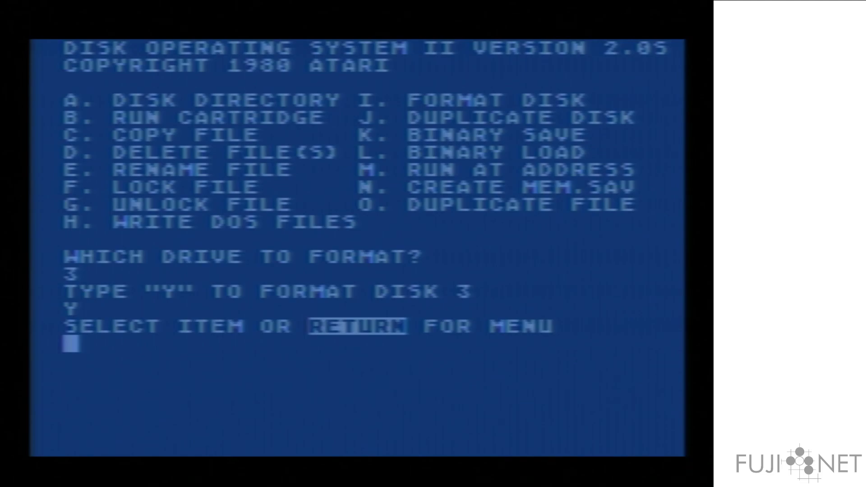
type("I")
key("Return")
type("4")
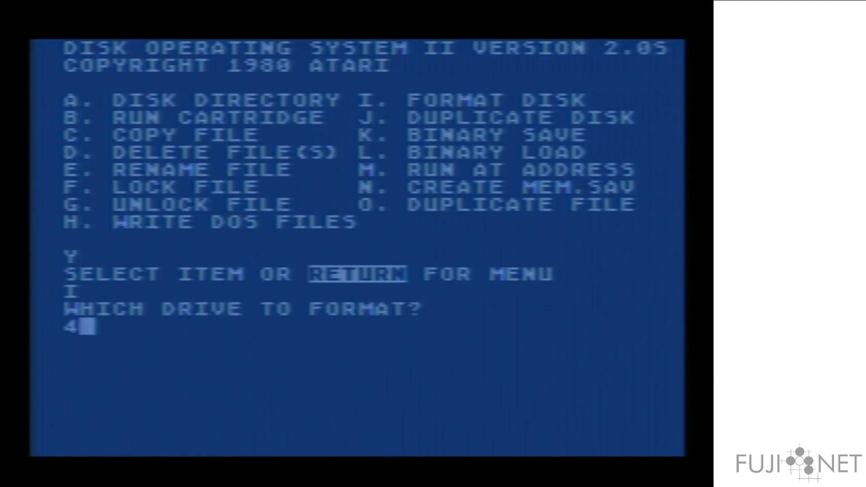
key("Return")
type("Y")
key("Return")
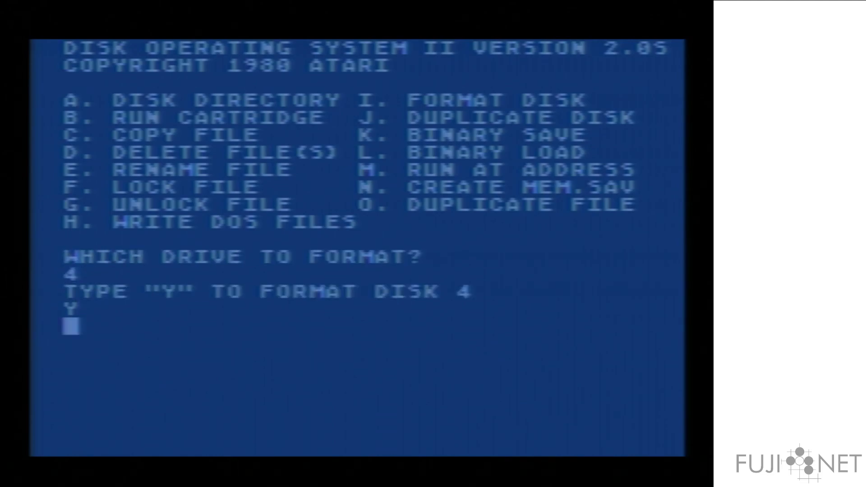
List the D3: and D4: directories, each showing 707 free sectors
type("A")
key("Return")
type("D3:")
key("Return")
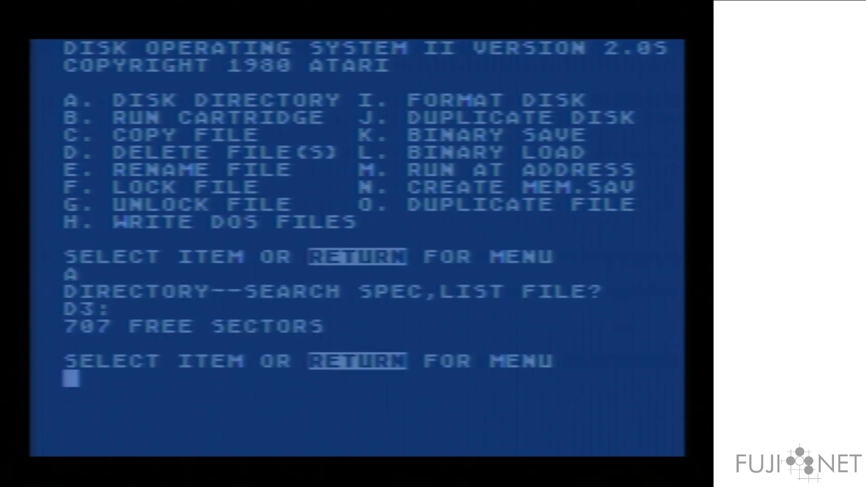
type("A")
key("Return")
type("D4:")
key("Return")
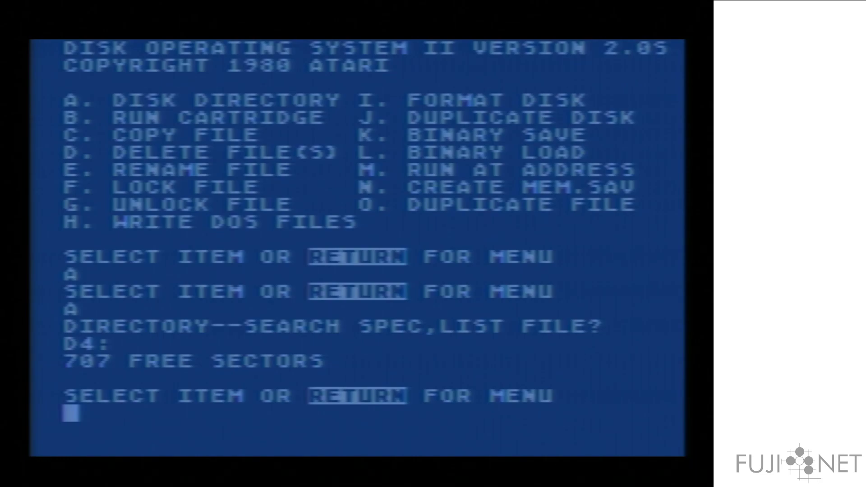
Reboot into FujiNet CONFIG by running code at address E477 from the monitor
type("M")
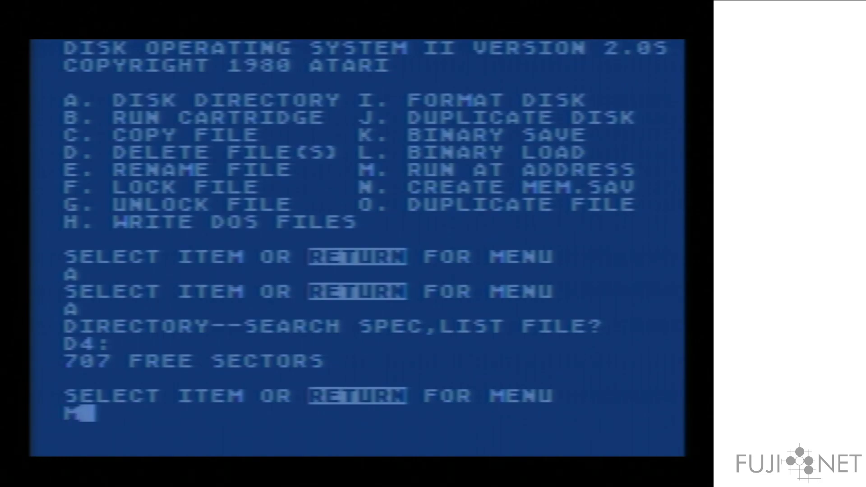
key("Return")
type("E477")
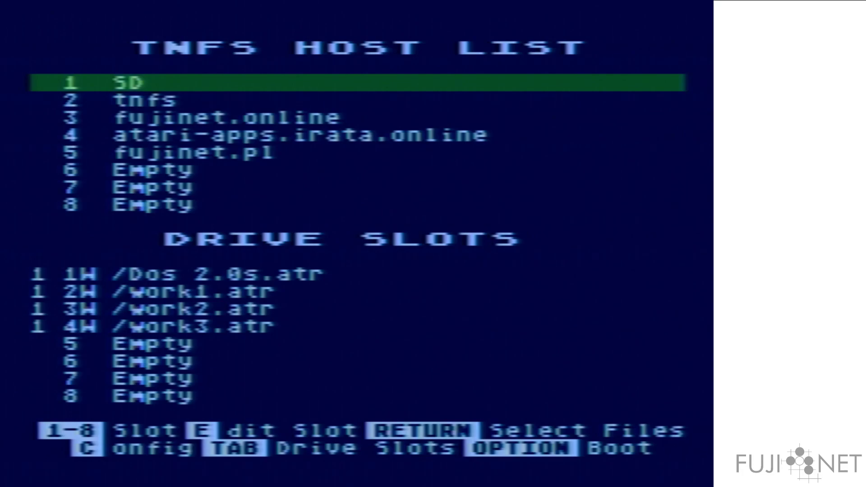
Mount DOS XL.atr from the SD host into drive slot 1 and boot it
key("Return")
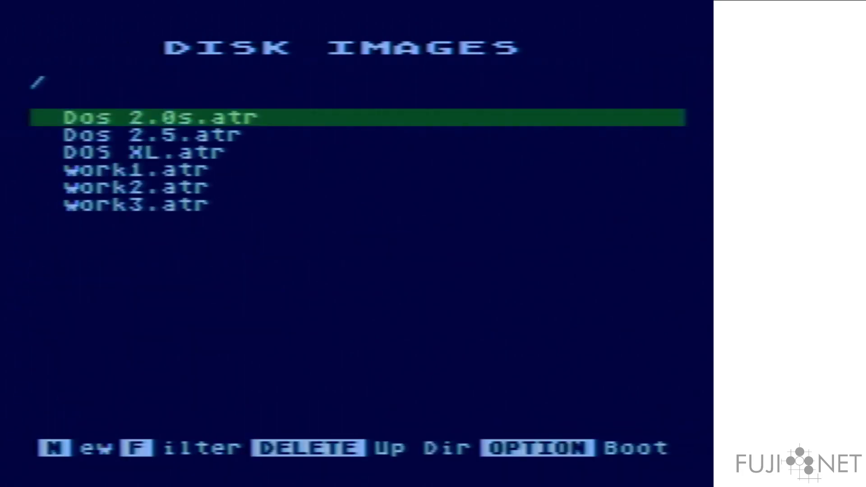
key("Down")
key("Down")
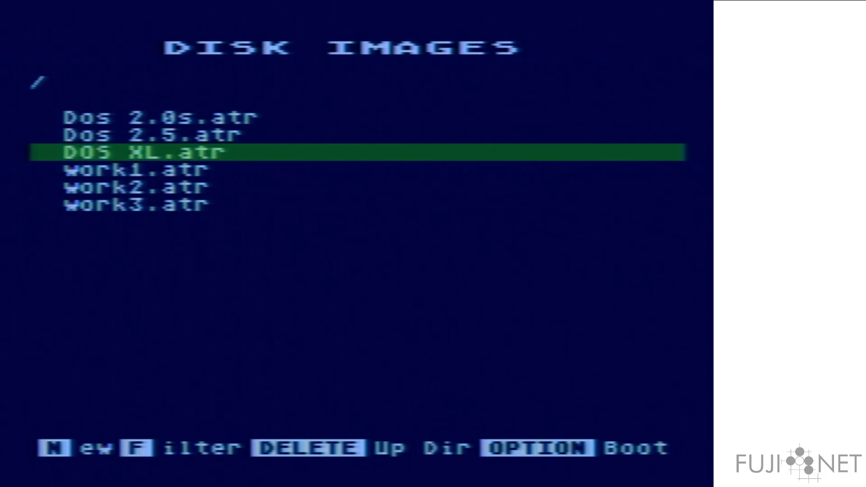
key("Return")
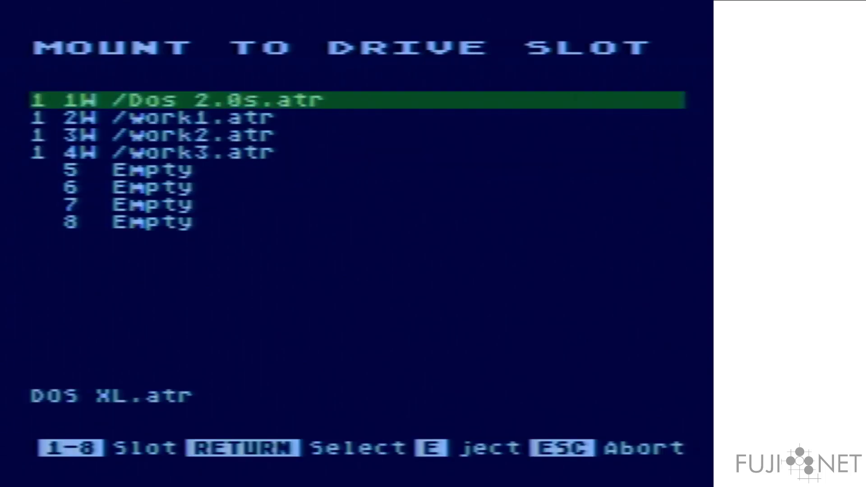
key("Return")
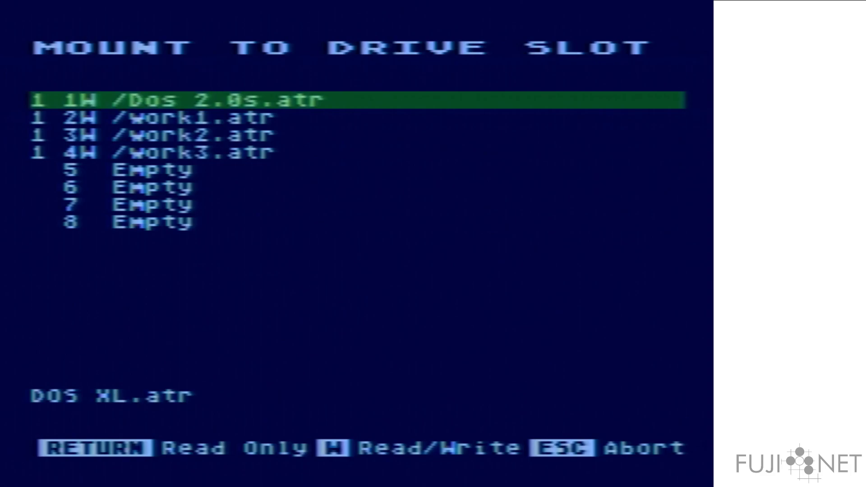
key("Escape")
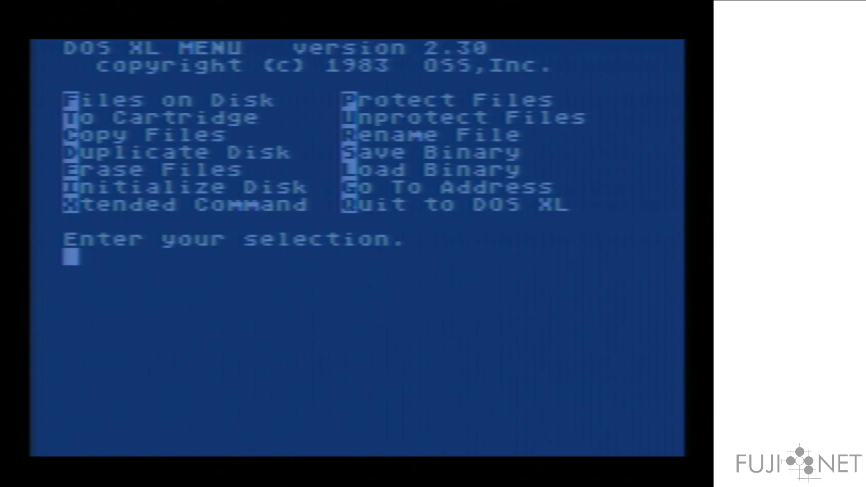
Quit to the DOS XL prompt, list empty drive D2 (707 free sectors), then switch to D3
key("q")
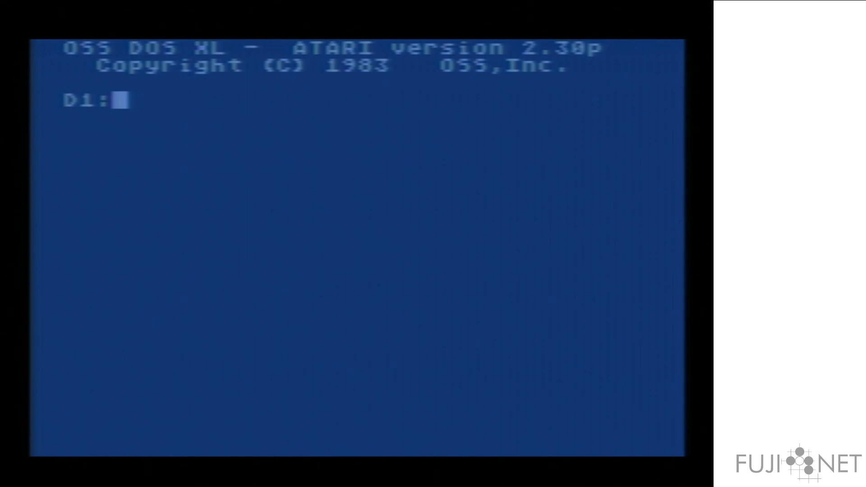
type("D2")
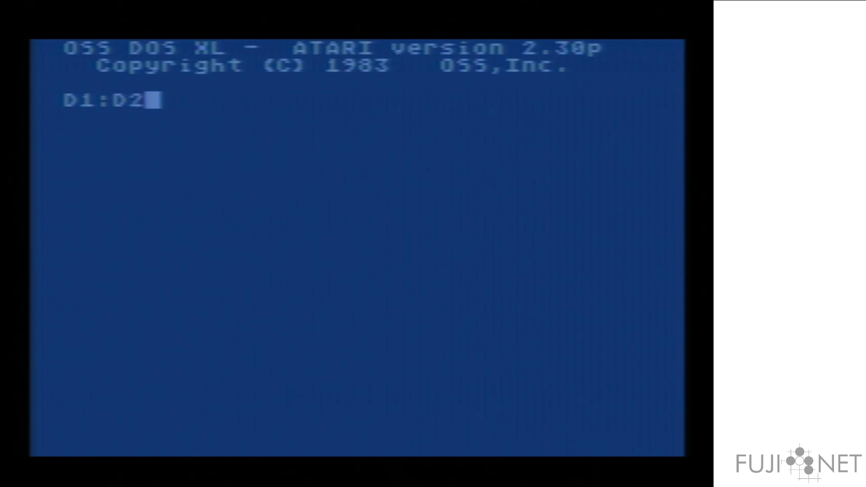
type(":")
key("Return")
type("DIR")
key("Return")
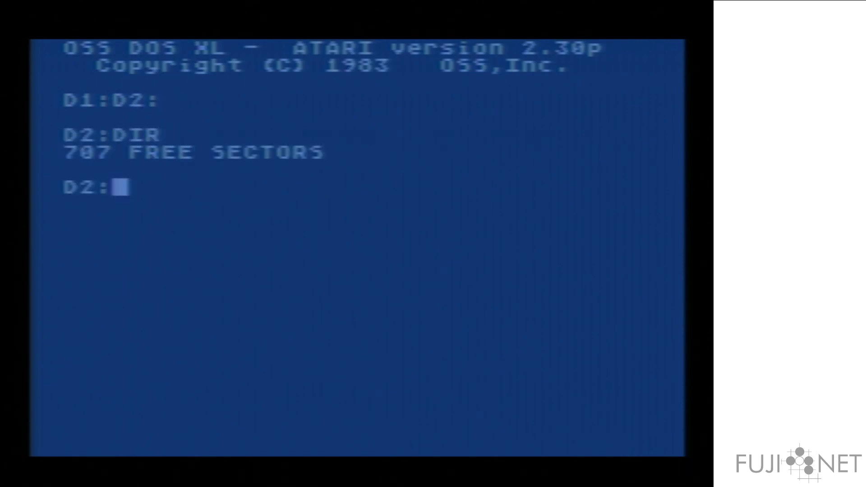
type("D3:")
key("Return")
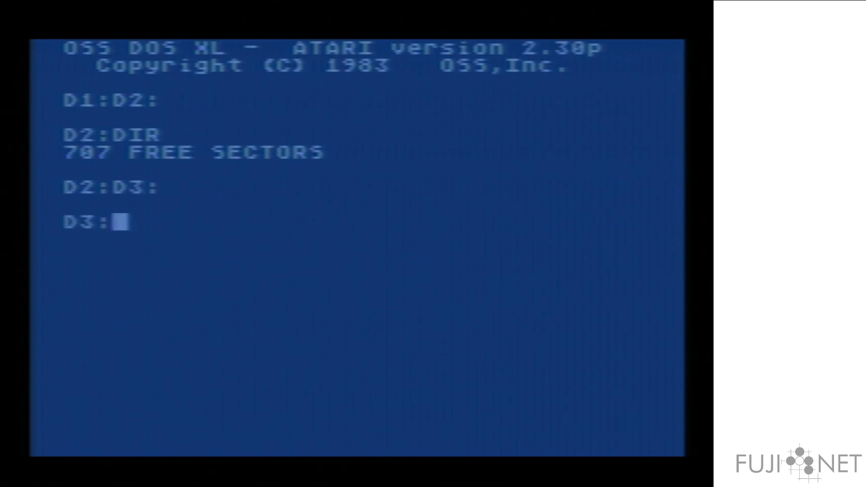
List the directories of drives D3 and D4, both returning DRIVE NUMBER ERROR
type("DIR")
key("Return")
type("D4")
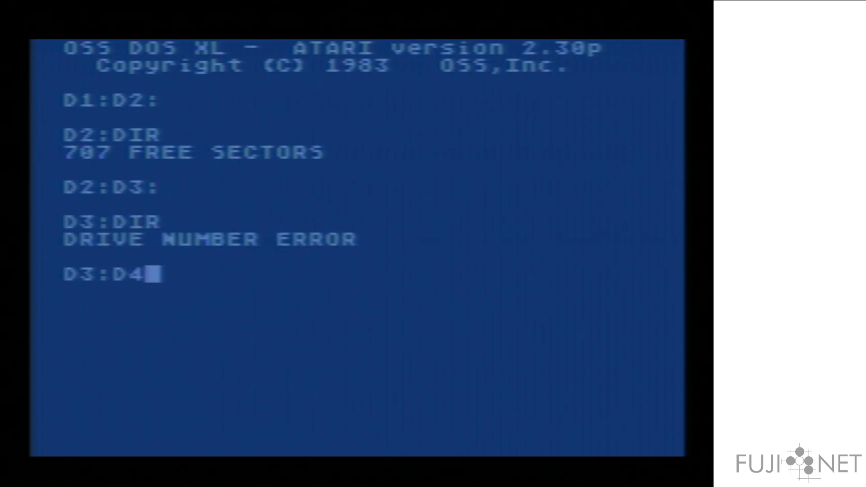
type(":")
key("Return")
type("DIR")
key("Return")
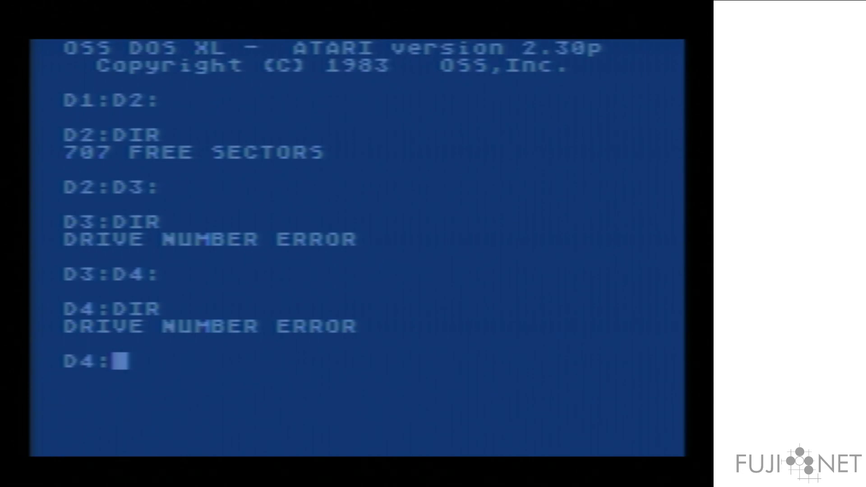
Enter BASIC with CAR, run POKE 1802,255, and return to DOS XL
type("CAR")
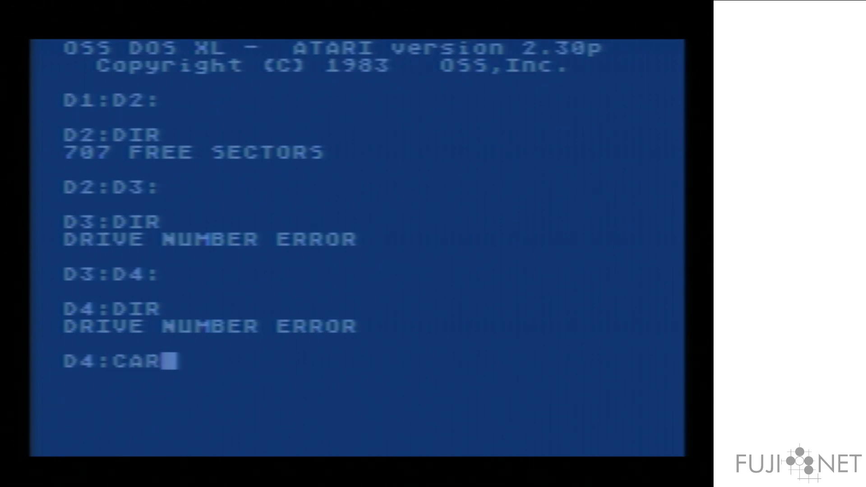
key("Return")
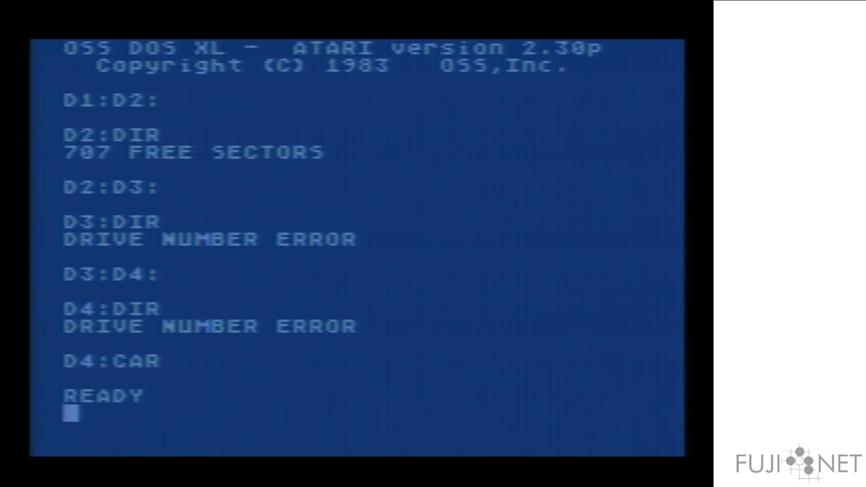
type("POKE ")
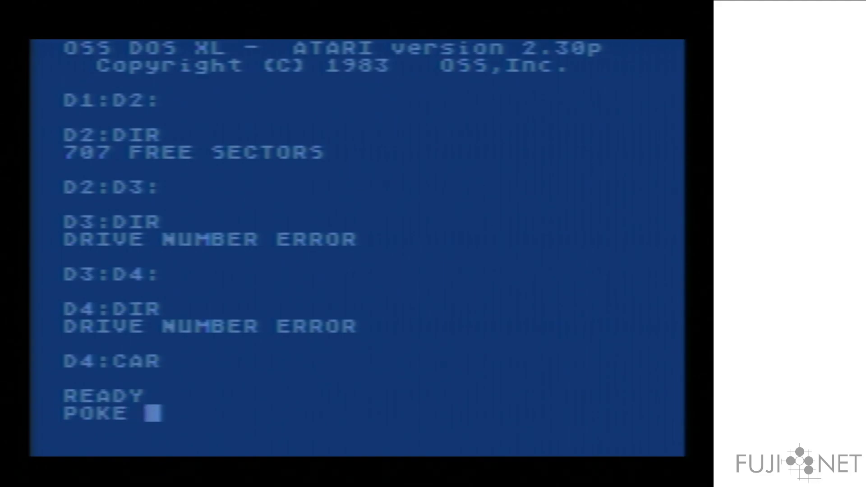
type("1802,")
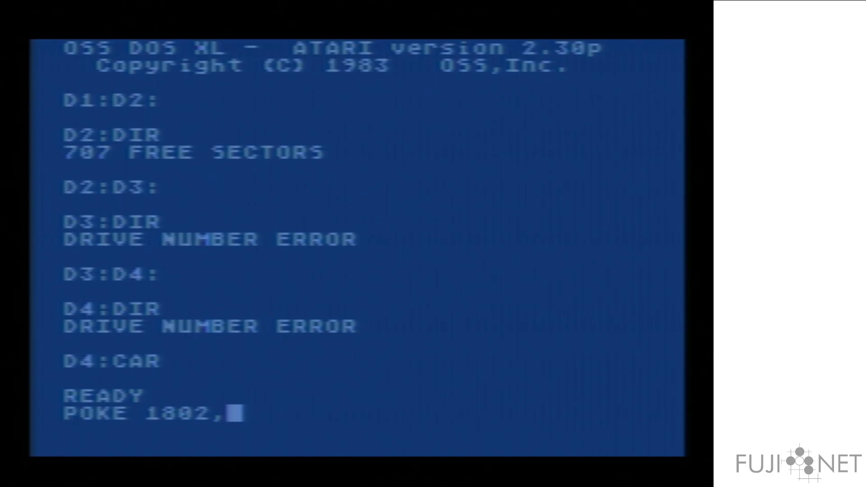
type("255")
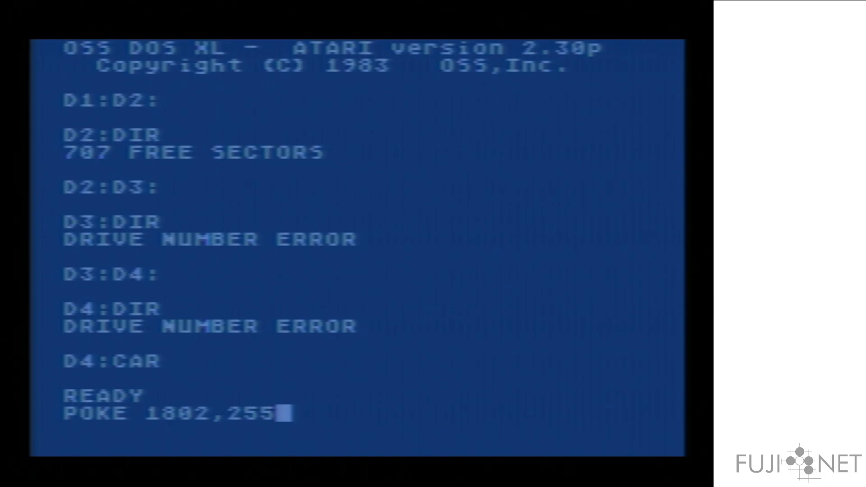
type(":")
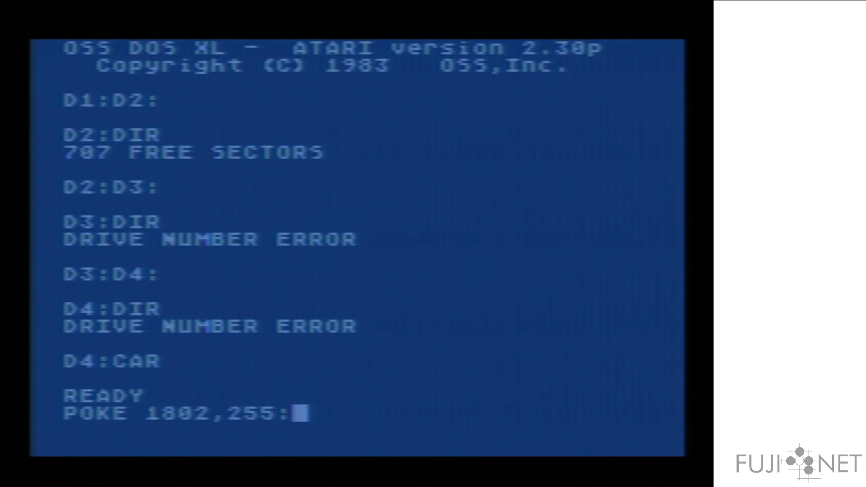
key("Return")
type("DOS")
key("Return")
Switch to drive D1 and list its files, interrupting the listing with Break
type("D1:")
key("Return")
type("DIR")
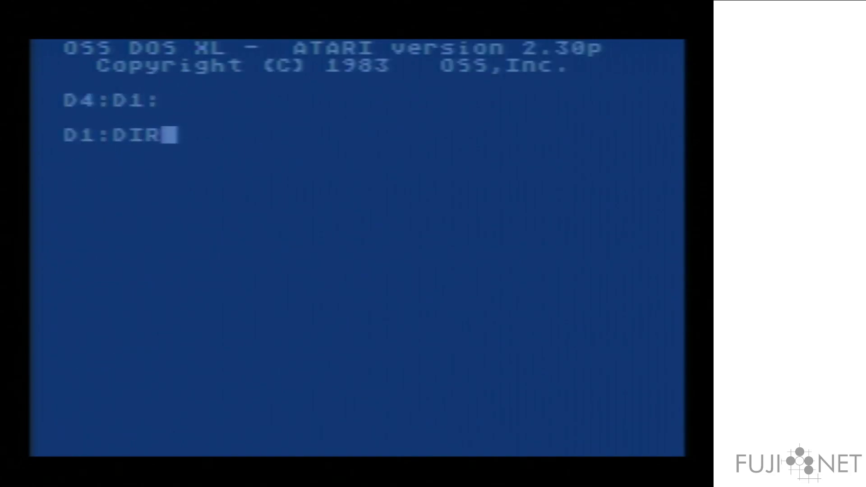
key("Return")
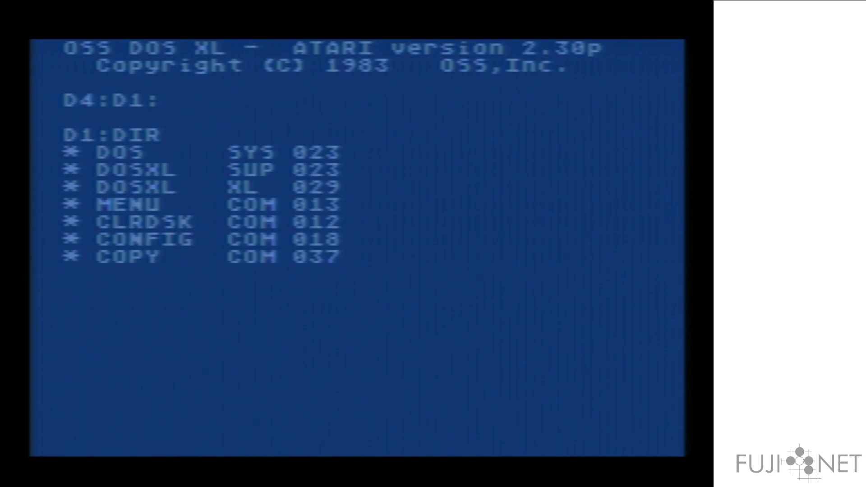
key("Break")
key("Up")
key("Up")
key("Up")
key("Up")
key("Up")
key("Up")
key("Up")
key("Up")
key("Up")
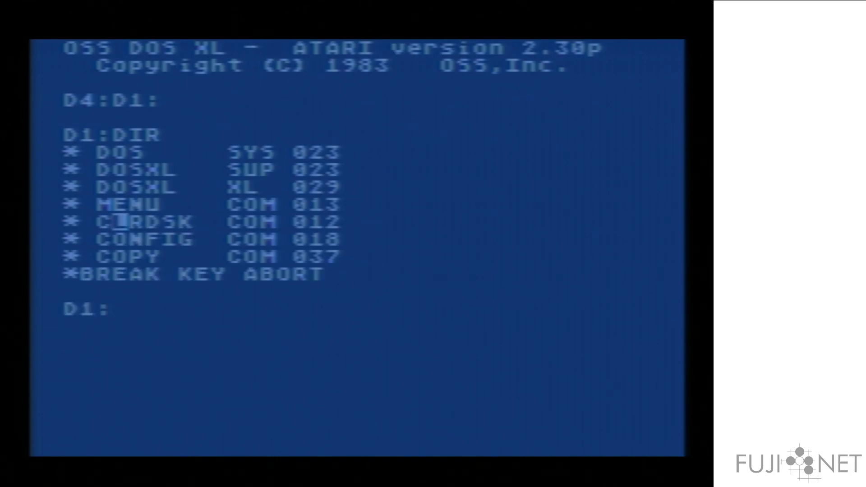
key("Left")
key("Left")
key("Left")
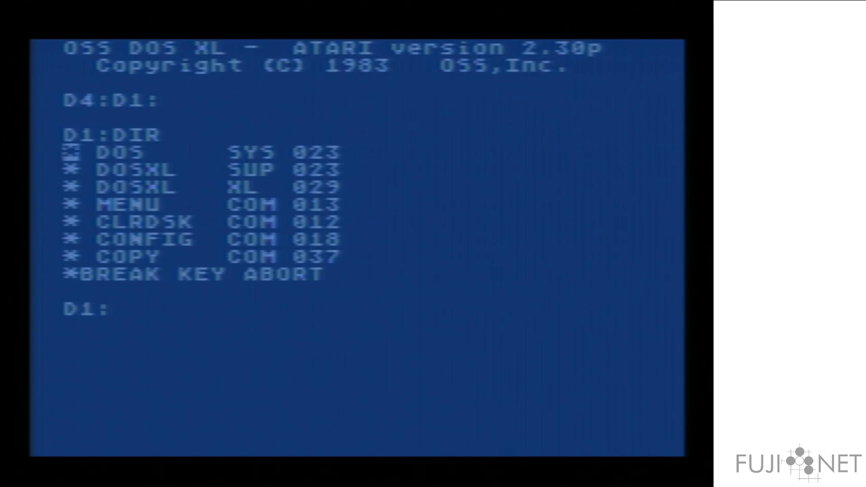
key("Down")
key("Down")
key("Down")
key("Down")
key("Down")
key("Down")
key("Down")
key("Right")
key("Right")
key("Right")
key("Down")
key("Down")
Unprotect DOS.SYS with UNP DOS.SYS, then enter BASIC with CAR
type("PR")
key("BackSpace")
key("BackSpace")
type("UNP DOS.SYS")
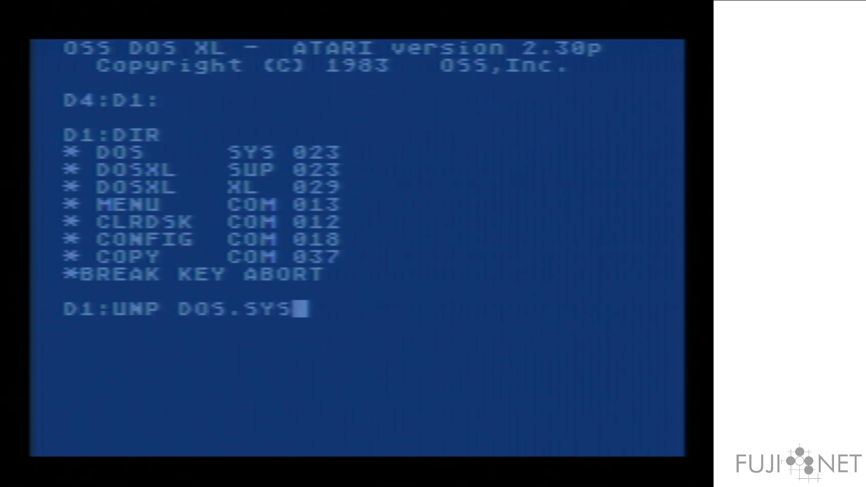
key("Return")
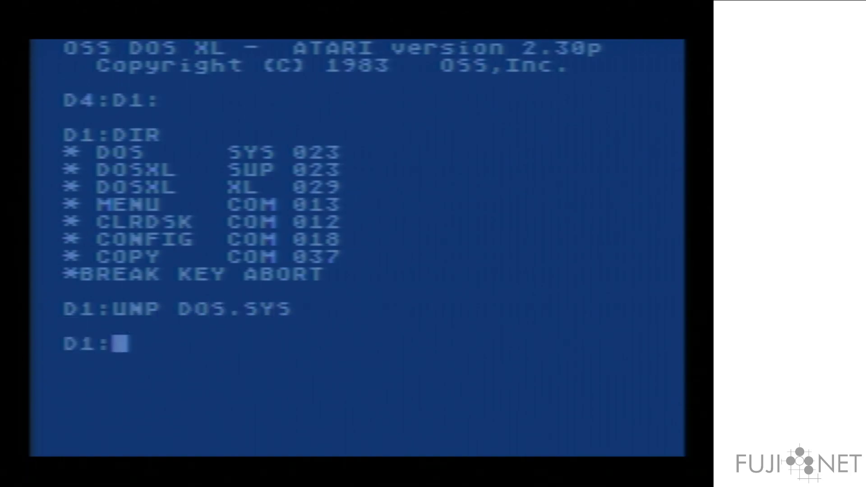
type("CAR")
key("Return")
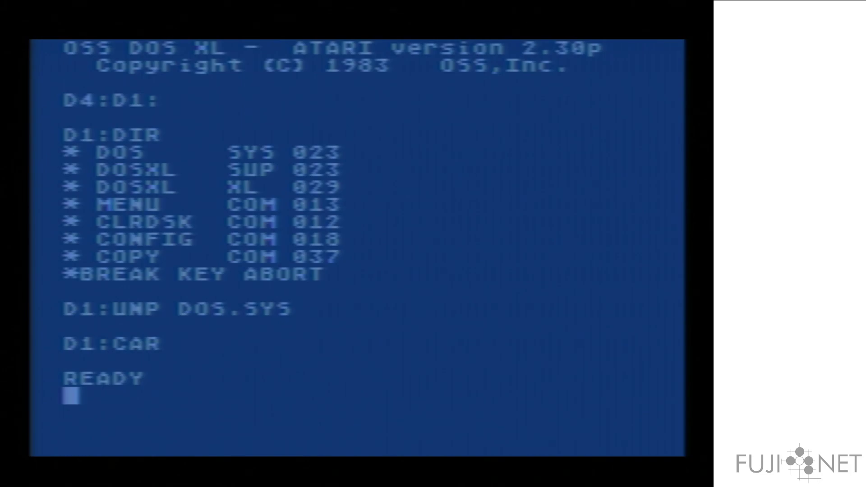
Run POKE 1802,255:OPEN #1,8,0,"D1:DOS.SYS":CLOSE#1 to rewrite DOS.SYS for all drives
type("POKE 180")
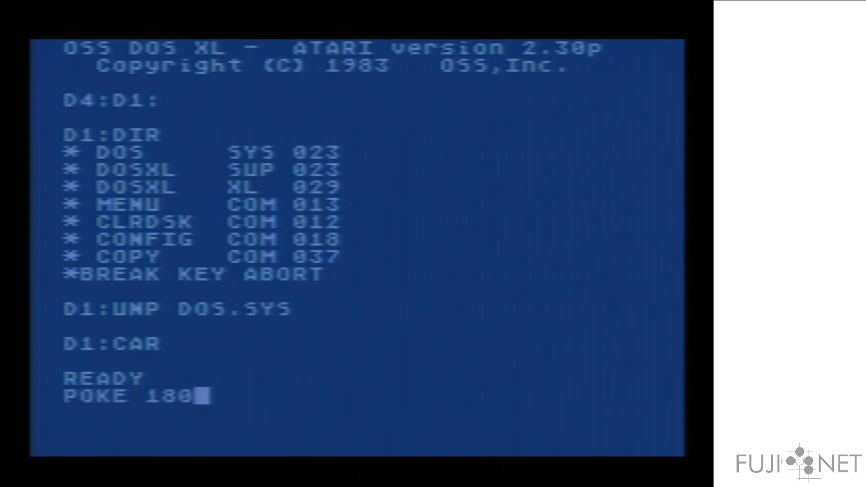
type("2,255:")
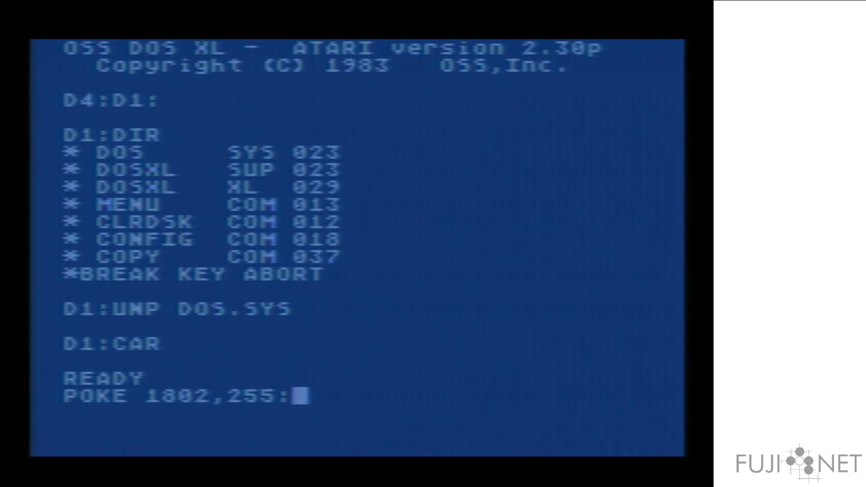
type("OPEN #1,8,")
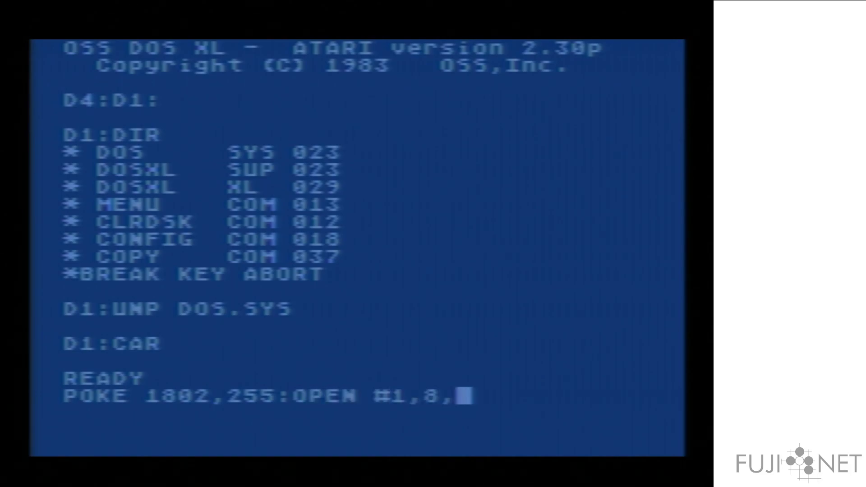
type("0,\"D1:")
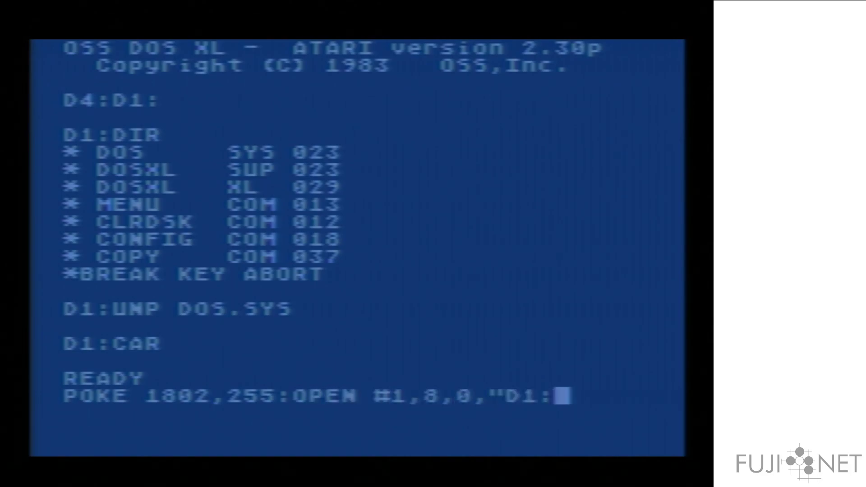
type("DOS.SYS\":")
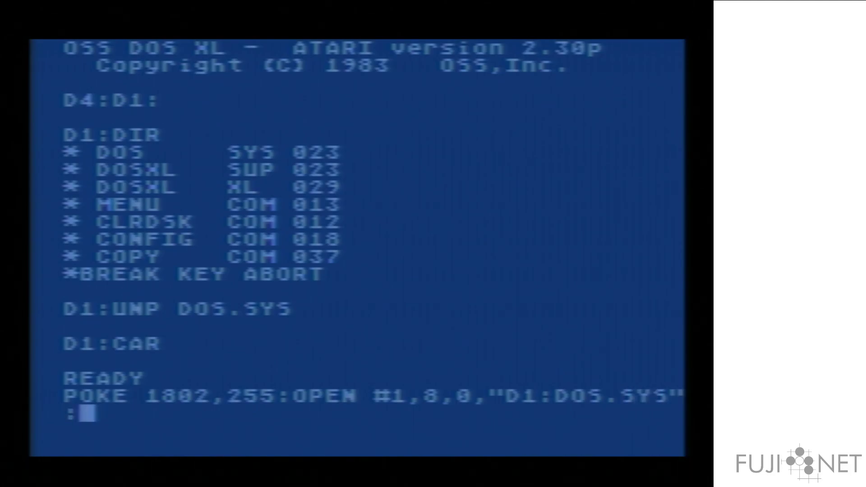
type("CLOSE#1")
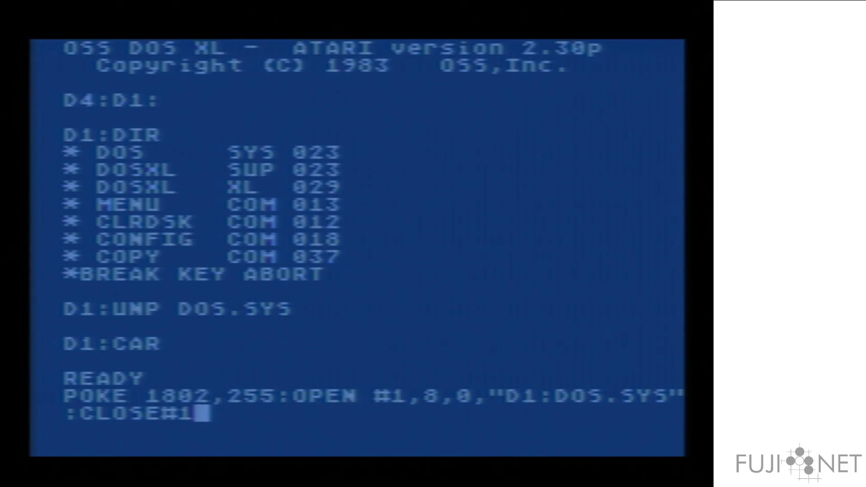
key("Return")
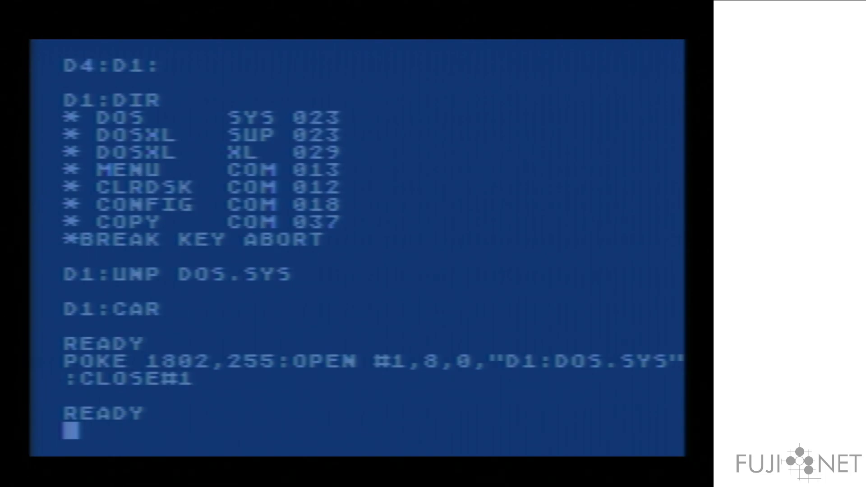
Return to DOS XL, cold-start with RUN E477, and quit the menu to the D1: prompt
type("DOS")
key("Return")
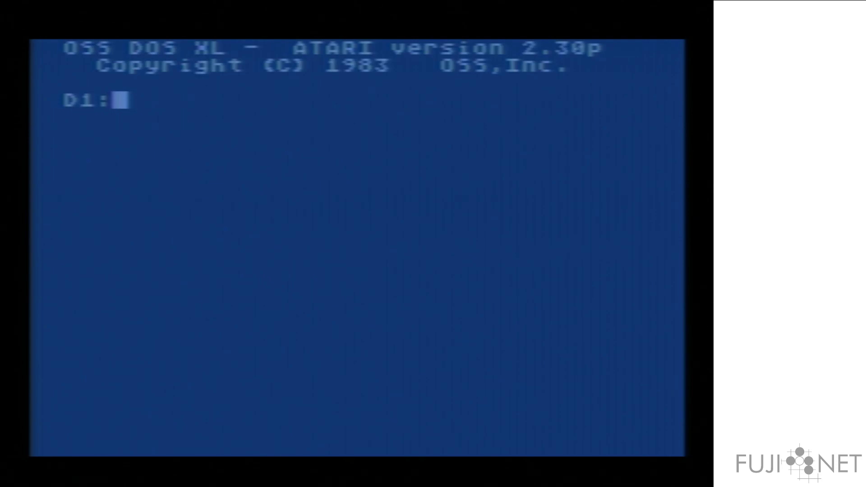
type("RUMN")
key("BackSpace")
key("BackSpace")
key("BackSpace")
type("N E477")
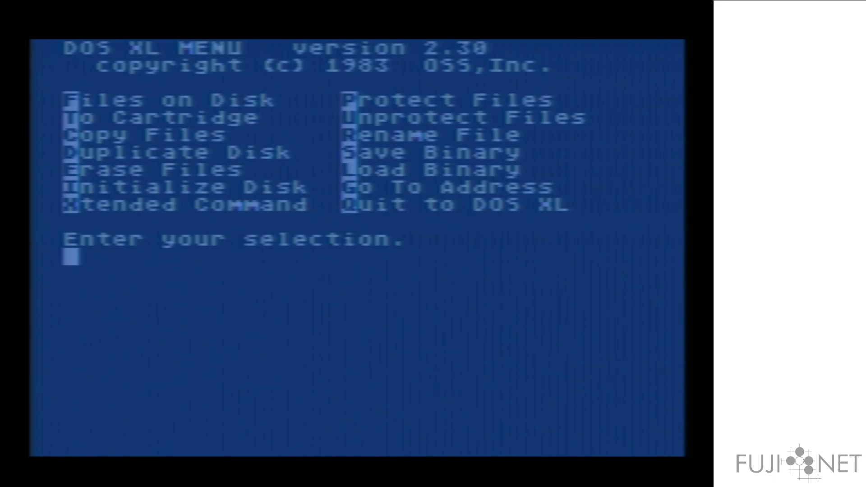
key("q")
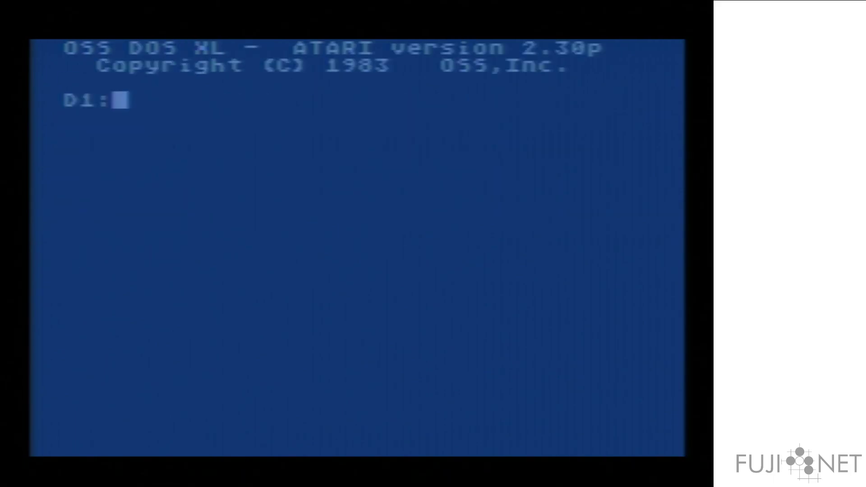
List drives D3 and D4, each now showing 707 free sectors
type("D3:")
key("Return")
type("DIR")
key("Return")
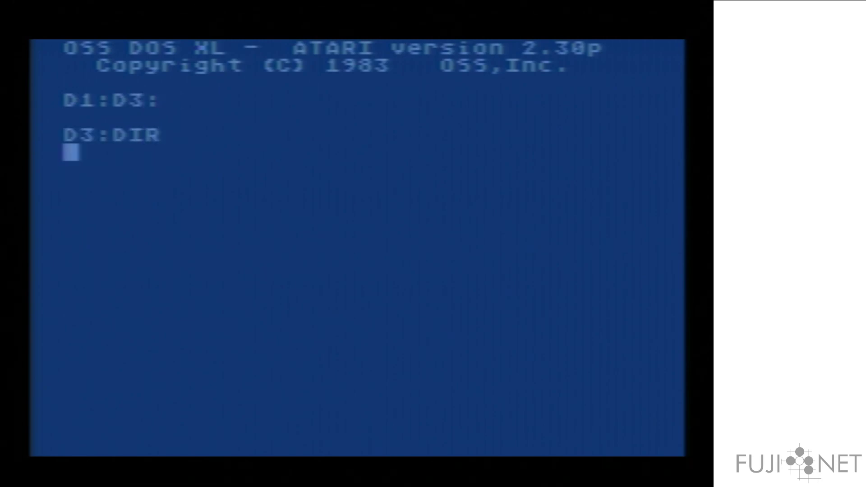
type("D4:")
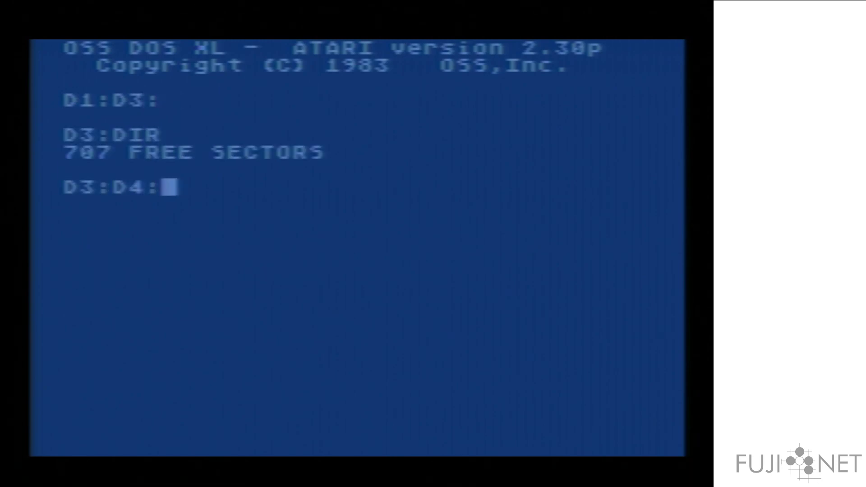
key("Return")
type("DIR")
key("Return")
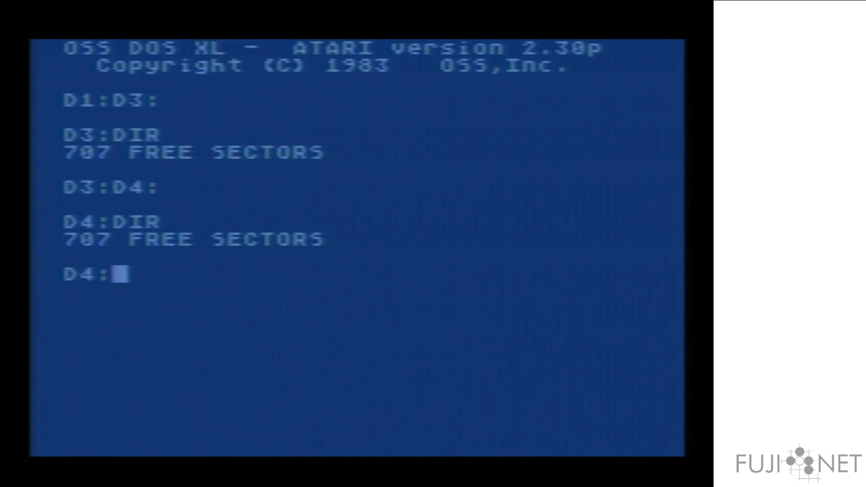
Try listing drive D8, which gives SYSTEM ERROR, then switch back to D1
type("D8:")
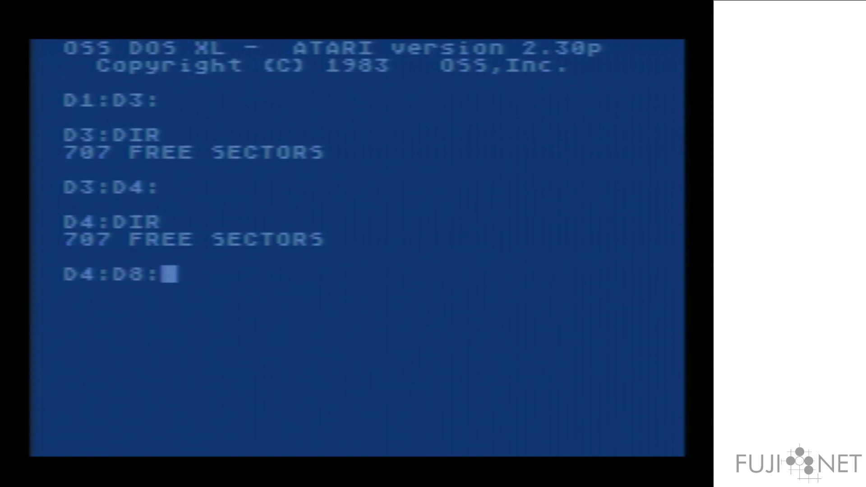
key("Return")
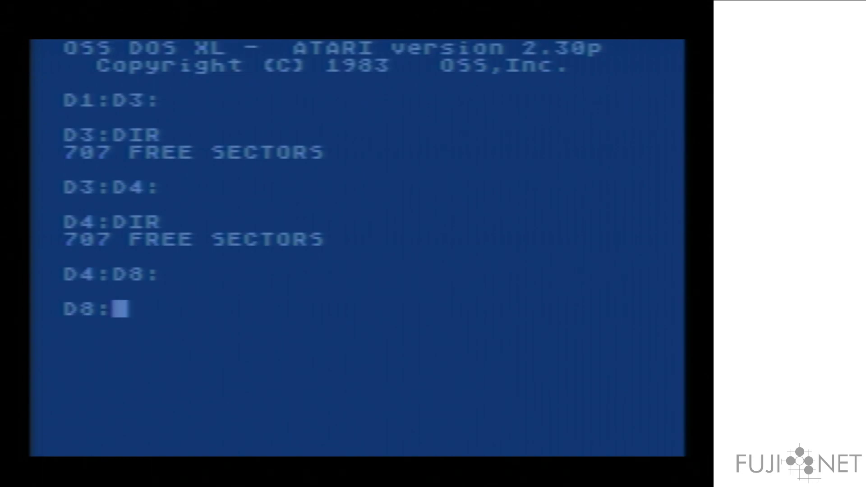
type("DIR")
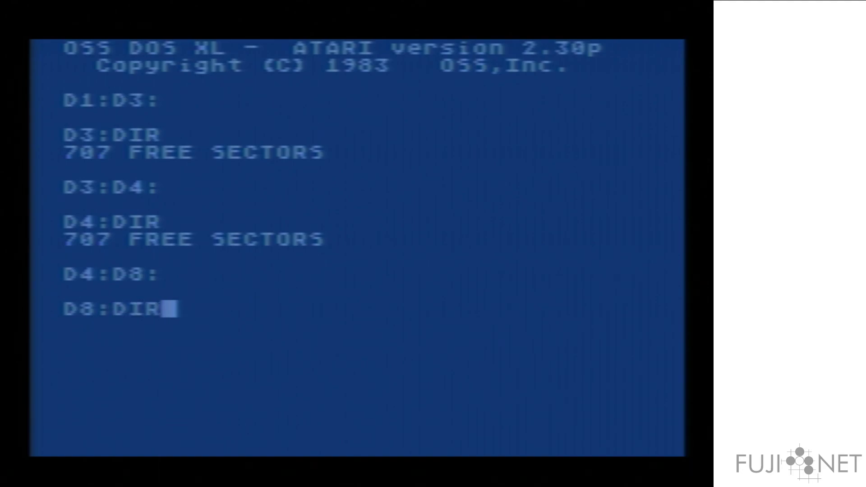
key("Return")
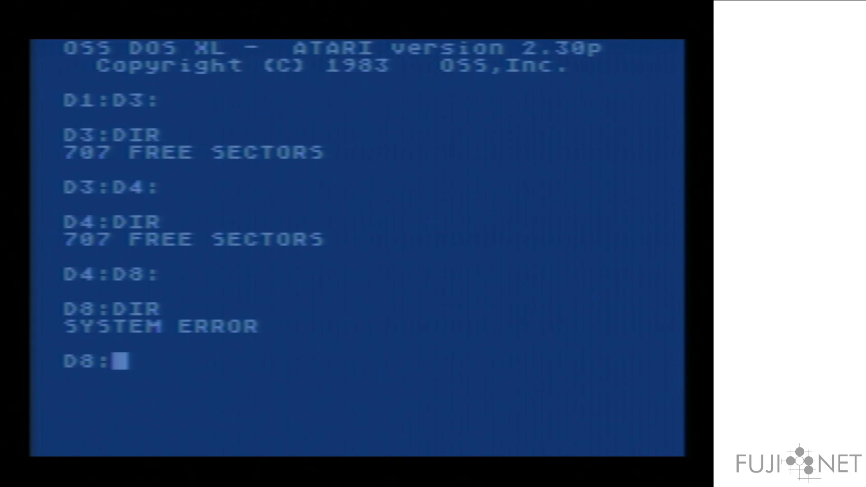
type("D1:")
key("Return")
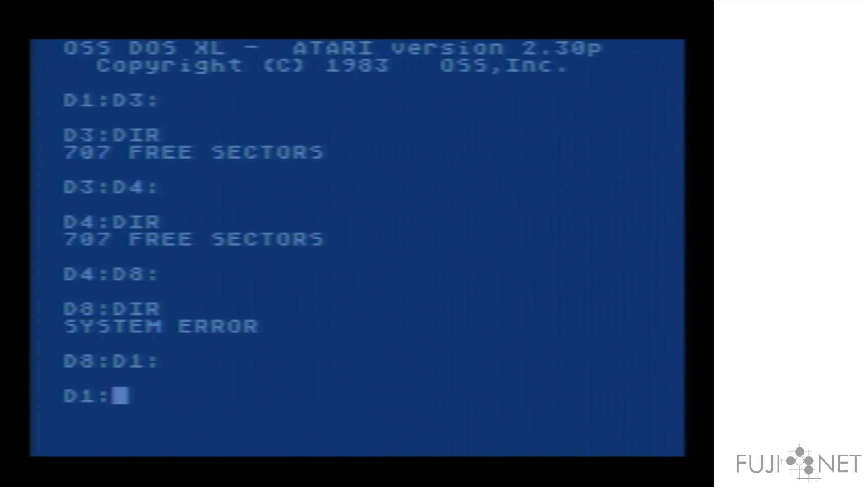
Reboot to CONFIG with RUN E477, eject DOS XL.atr from slot 1, and select Dos 2.5.atr
type("RUN E477")
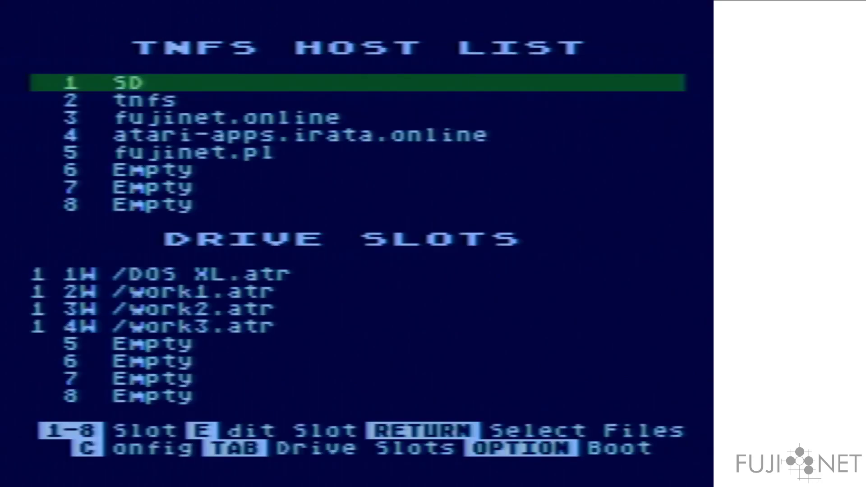
key("Tab")
key("e")
key("Tab")
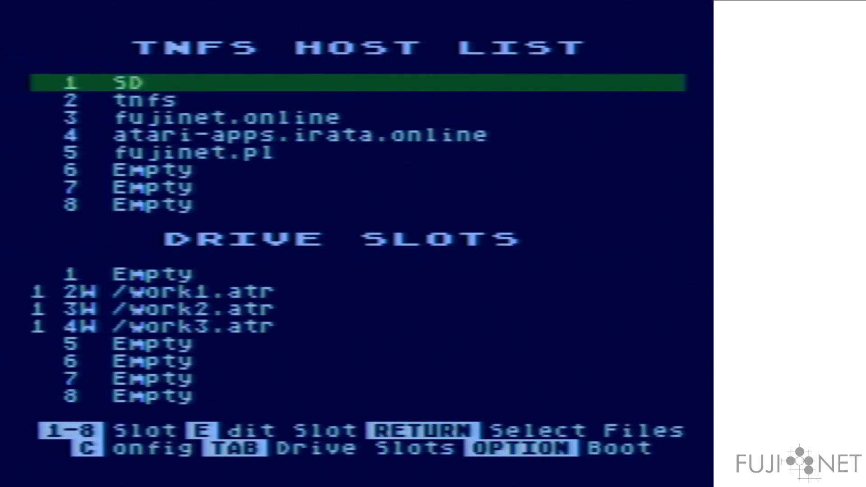
key("Return")
key("Down")
Mount Dos 2.5.atr into drive slot 1 and boot into the DOS 2.5 menu
key("Return")
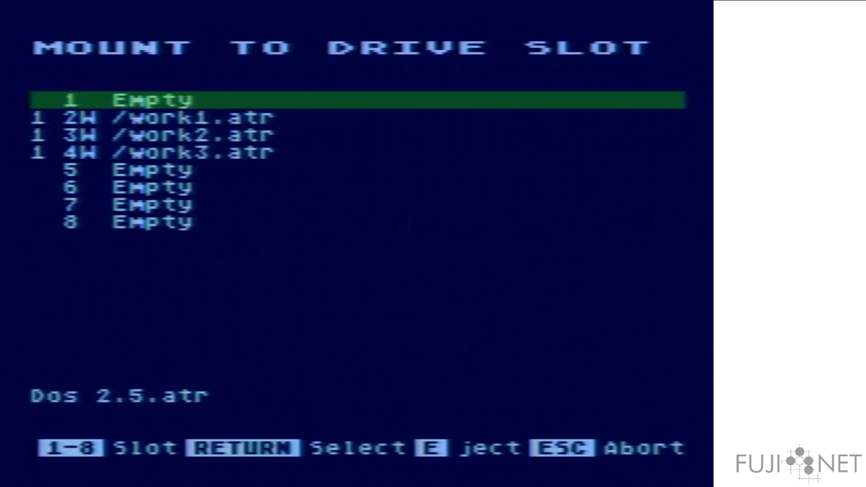
key("Return")
key("Escape")
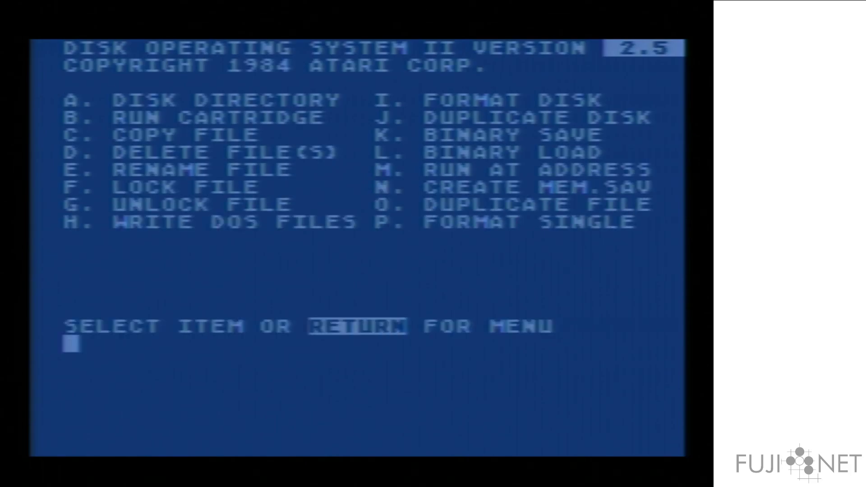
List the drive 1 directory (739 free sectors) and enter SETUP.COM as the binary file to load
type("A")
key("Return")
key("Return")
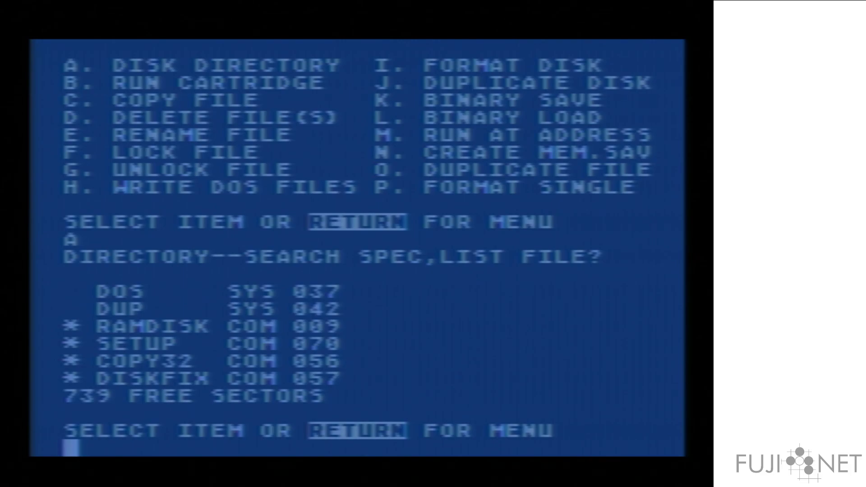
type("L")
key("Return")
type("S")
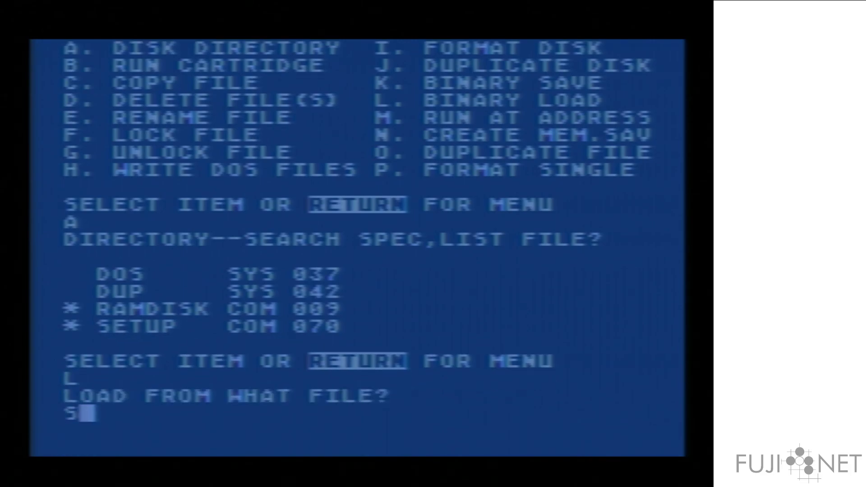
type("ETUP.COM")
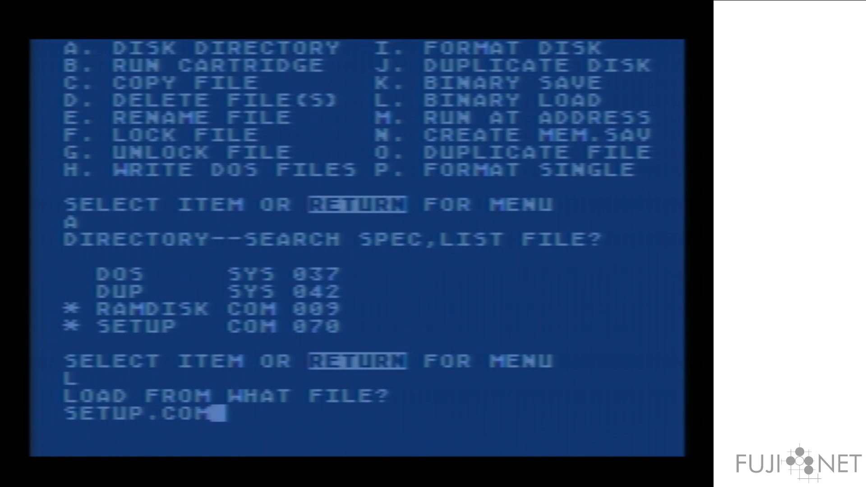
Start SETUP.COM and view the current system configuration: drives 1 and 2, 3 files
key("Return")
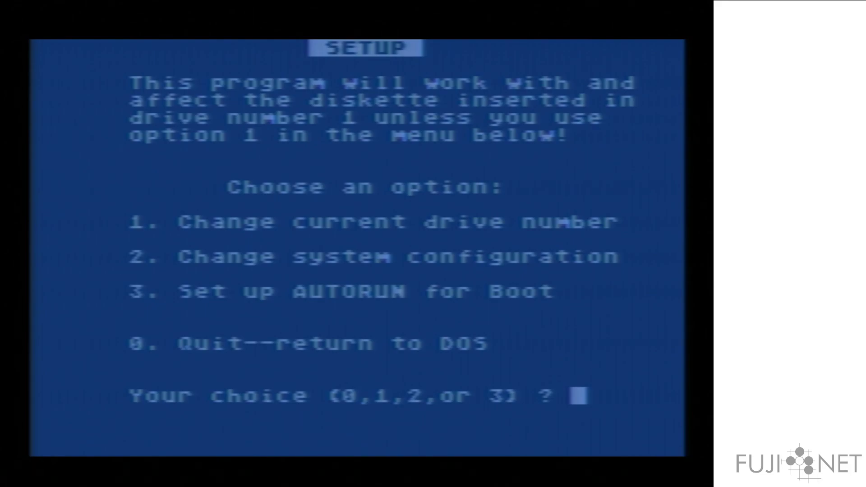
key("2")
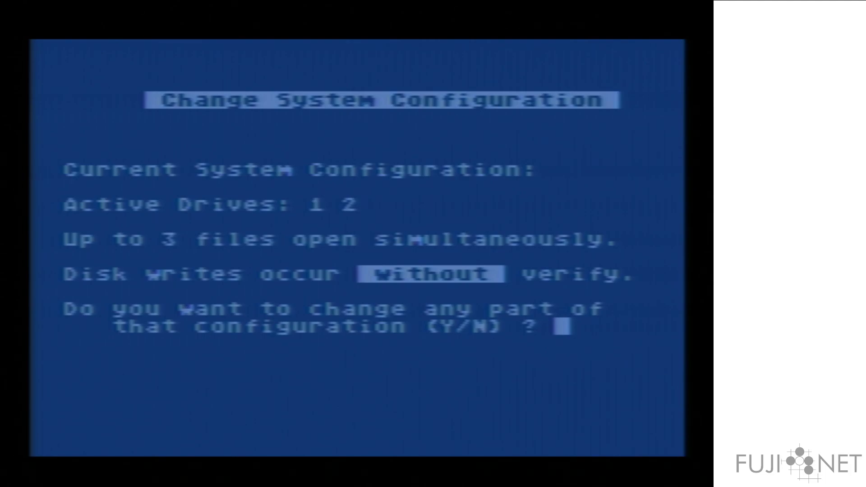
Set active drives 1234 and 3 open files, keep writes without verify, and save to drive 1
key("y")
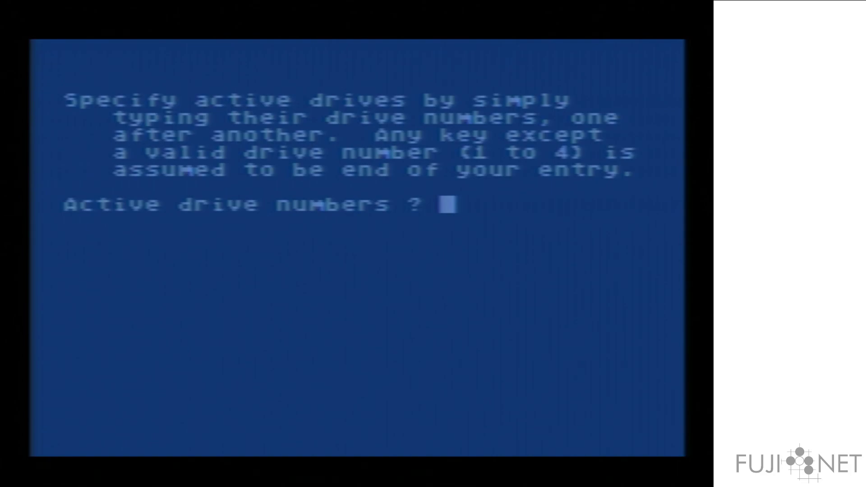
type("1234")
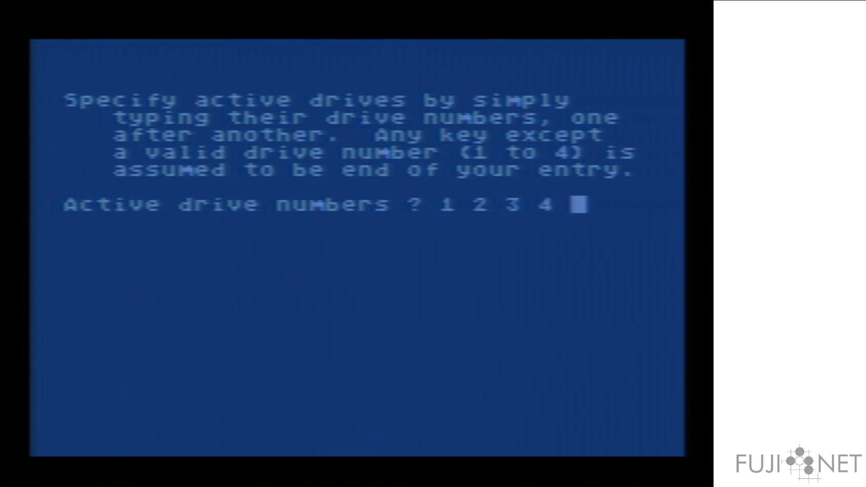
key("Return")
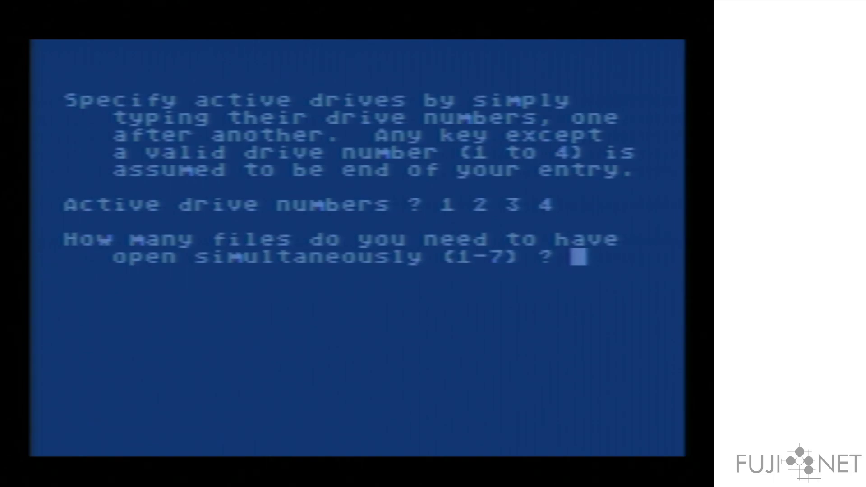
type("3")
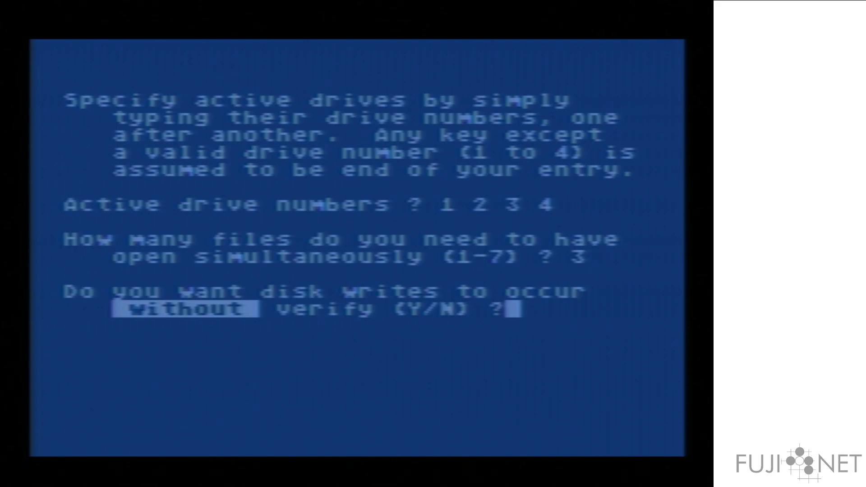
type("y")
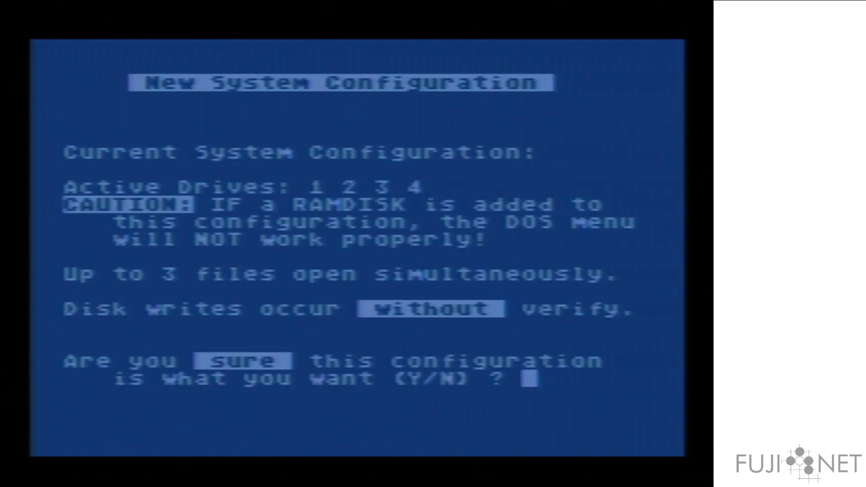
type("y")
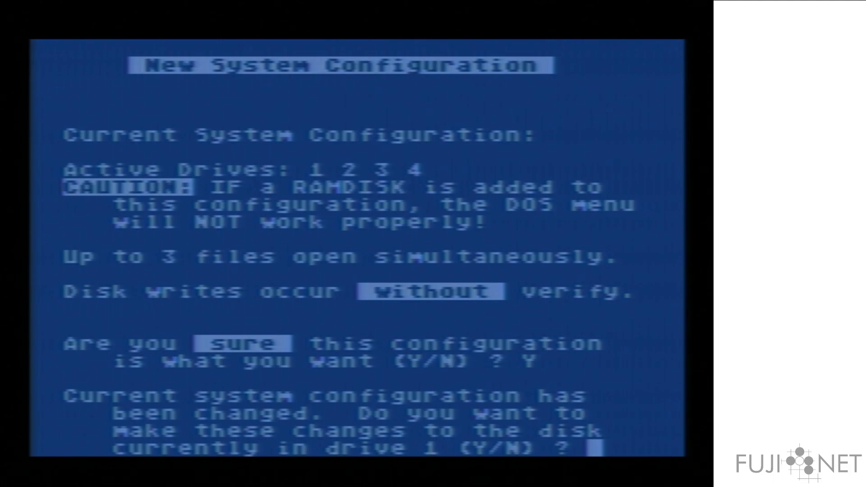
type("y")
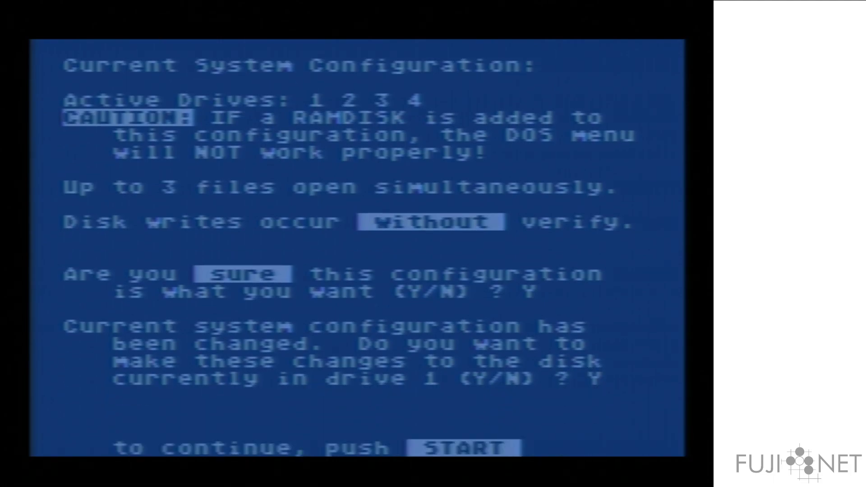
Quit SETUP with option 0 and reload the DOS 2.5 main menu
key("F4")
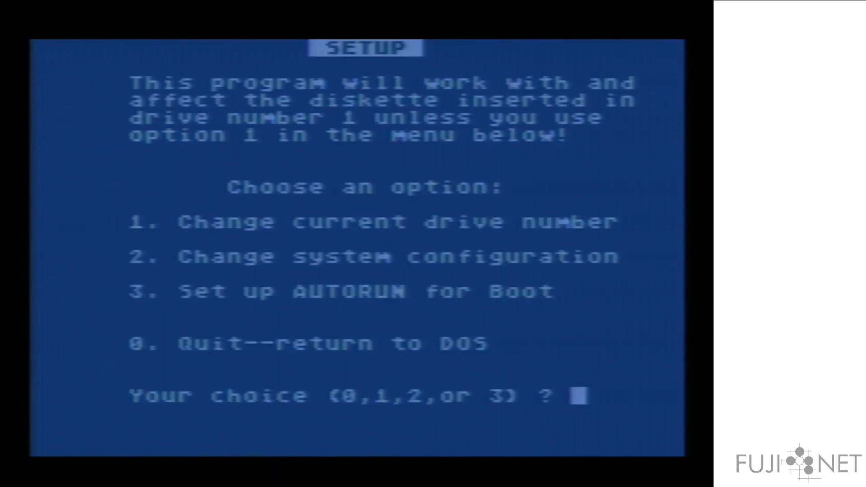
key("0")
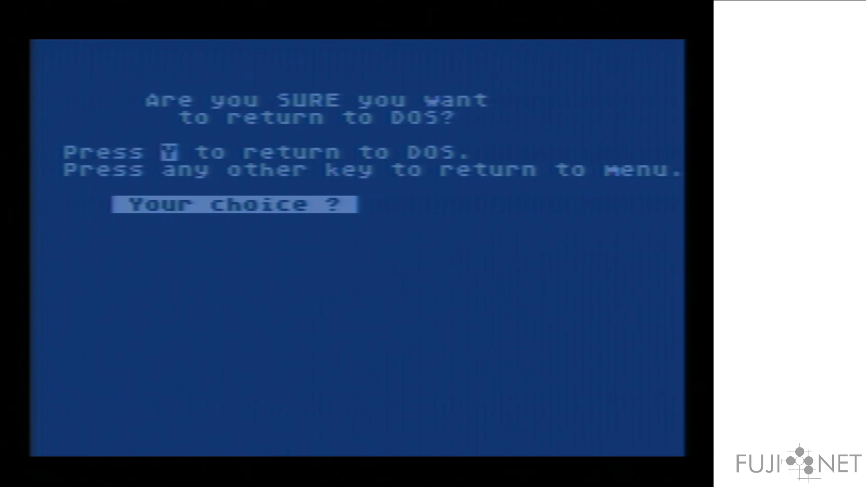
key("y")
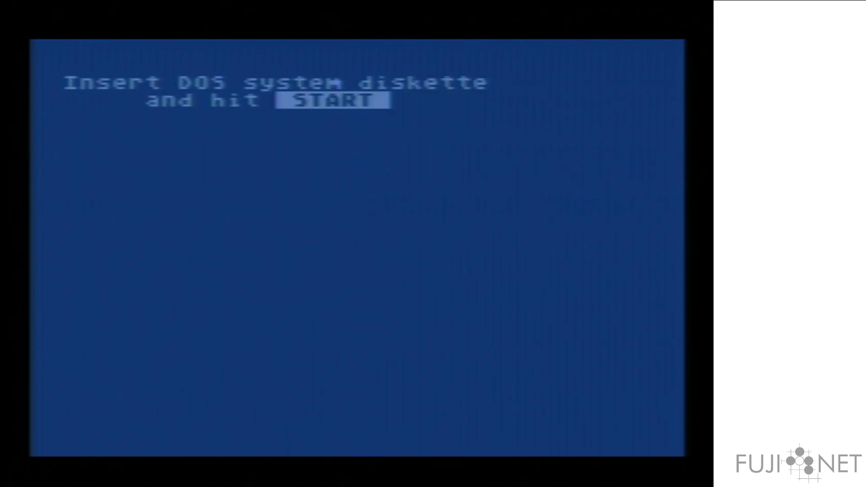
key("F4")
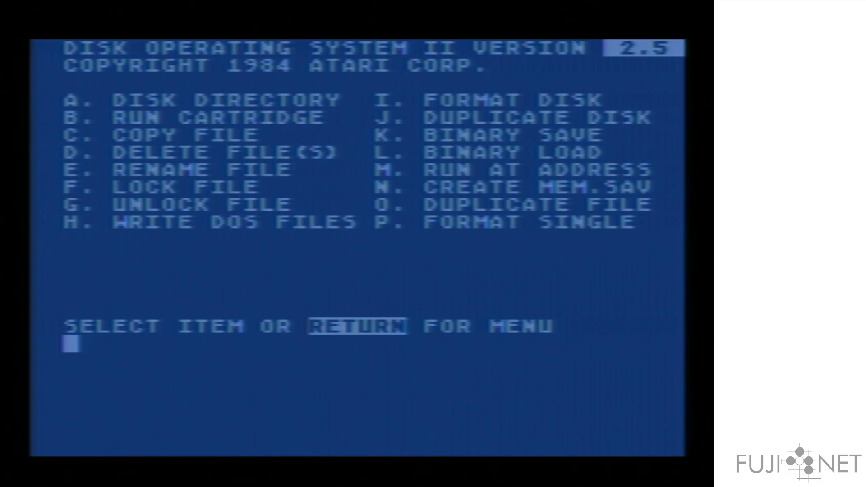
Restart the system by running code at address E477 via the M option
type("M")
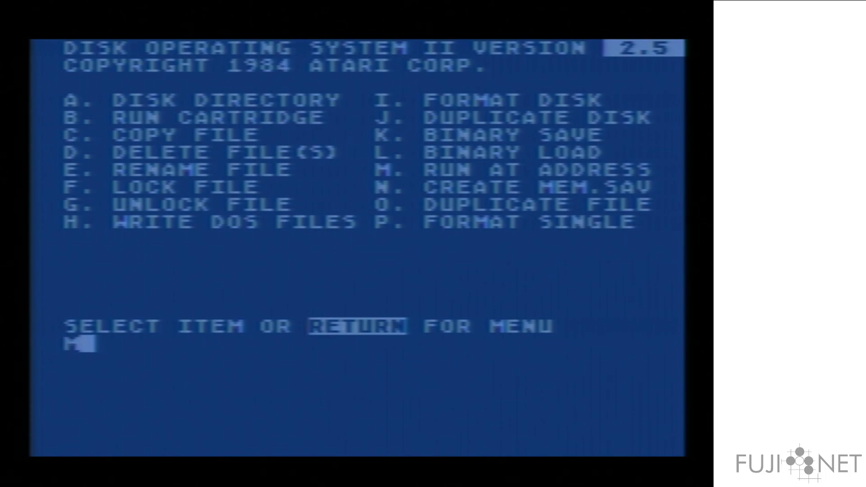
key("Return")
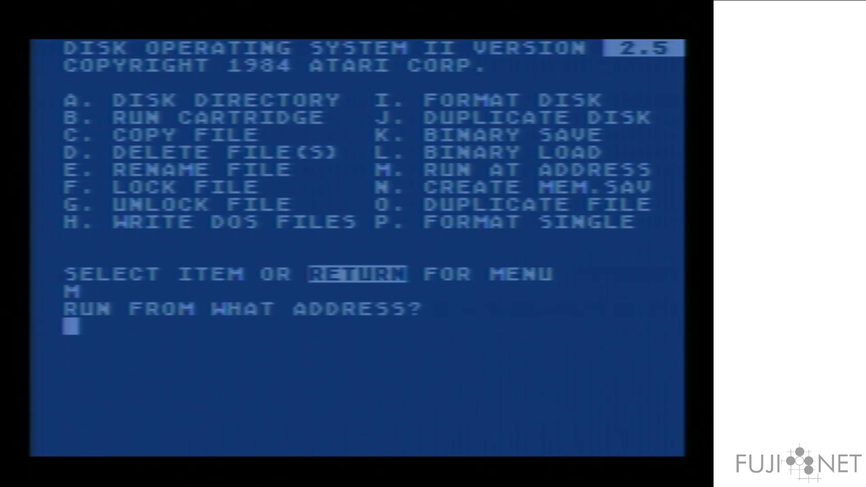
type("E477")
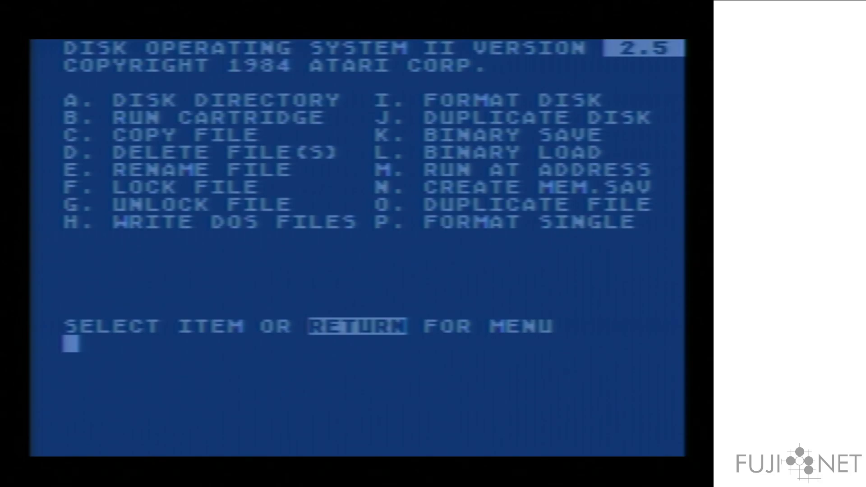
List the D3: directory, which shows 707 free sectors, and choose the directory option again
type("A")
key("Return")
type("D3:")
key("Return")
type("A")
key("Return")
List the D4: directory, which also shows 707 free sectors
type("D4:")
key("Return")
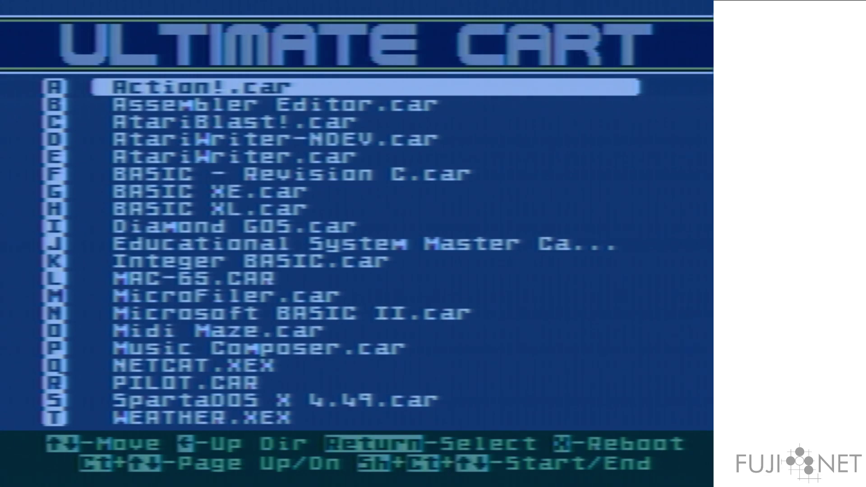
Start the SpartaDOS X 4.49 cartridge and run DIR twice on D1:, listing 436 then 124 free sectors
key("e")
key("s")
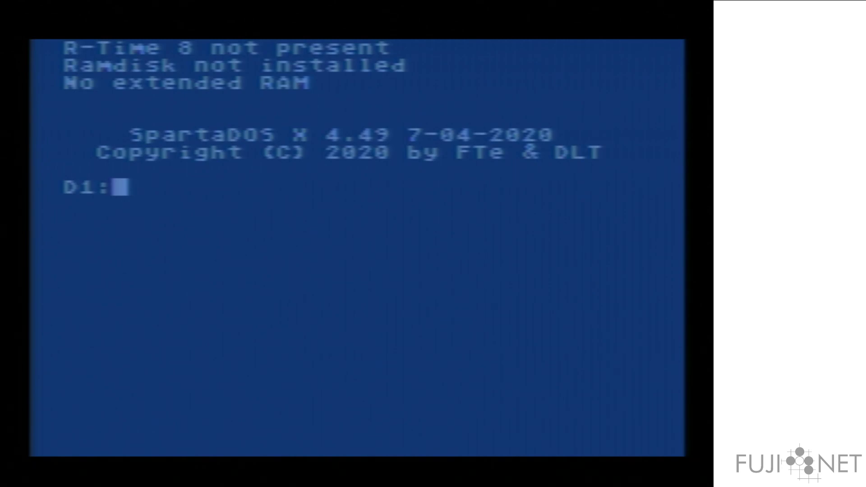
type("DIR")
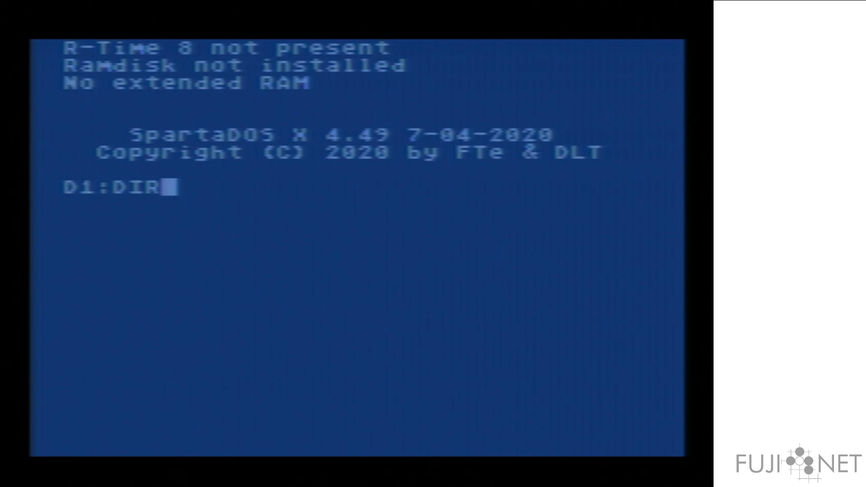
key("Return")
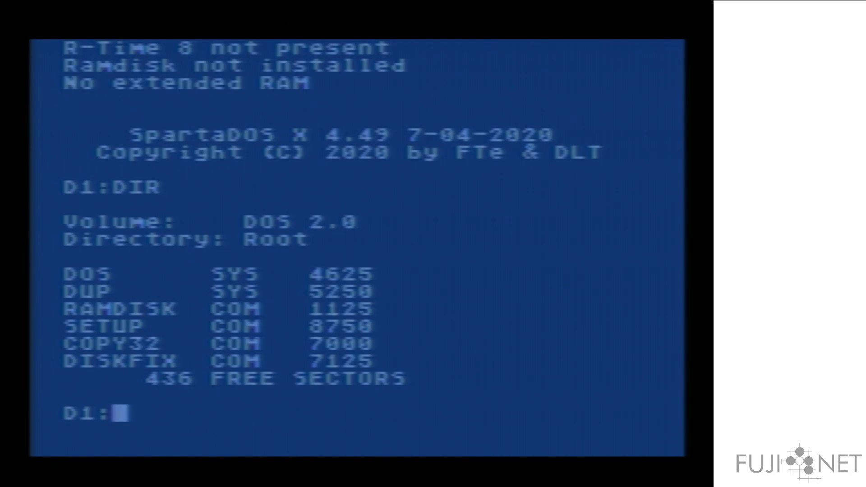
type("DIR")
key("Return")
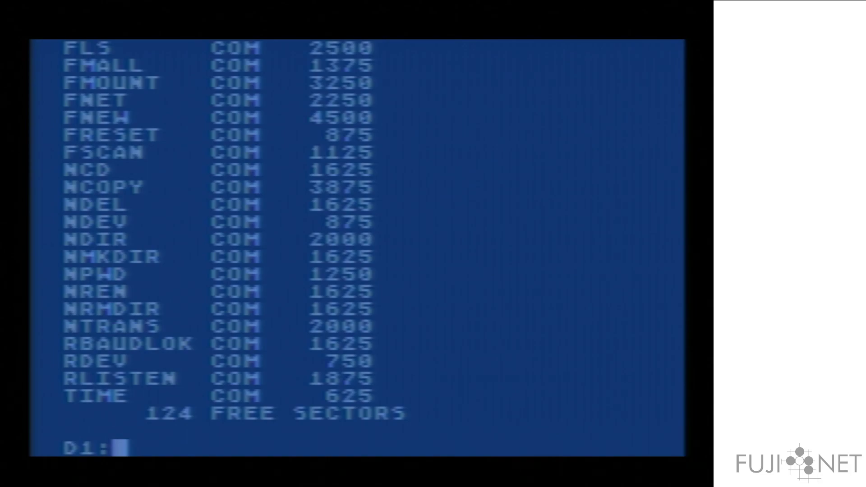
Mount all FujiNet device slots with FMALL
type("FMAL")
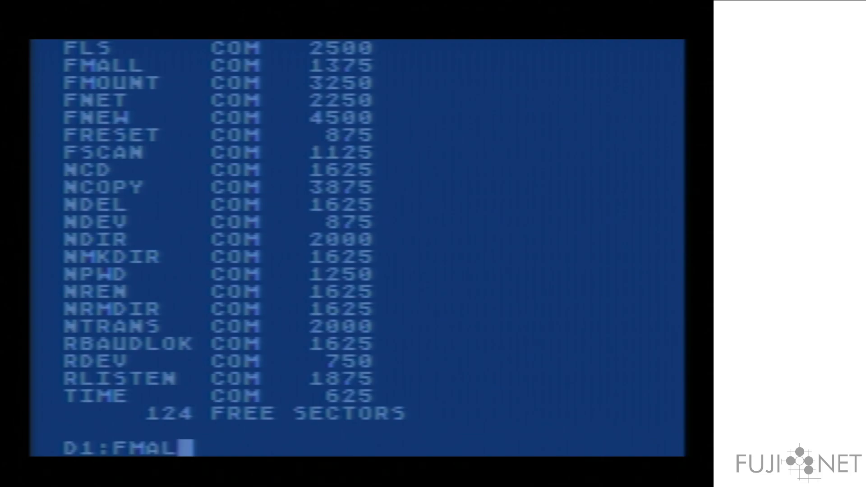
key("BackSpace")
key("BackSpace")
key("BackSpace")
type("MALL")
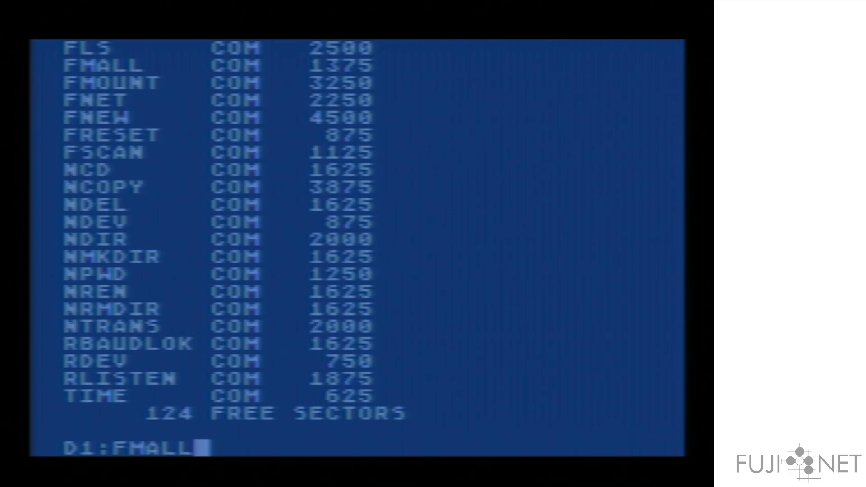
key("Return")
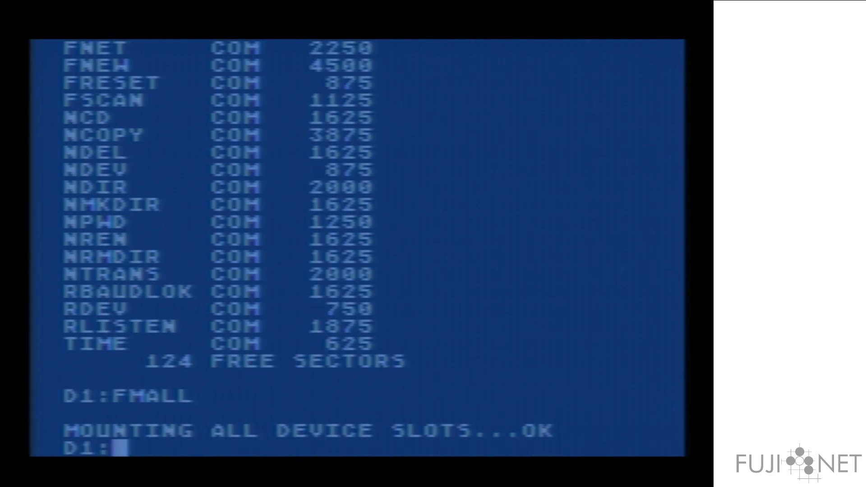
Run DIR twice to list D1:, showing CONFIG through TIME with 124 free sectors
type("DIR")
key("Return")
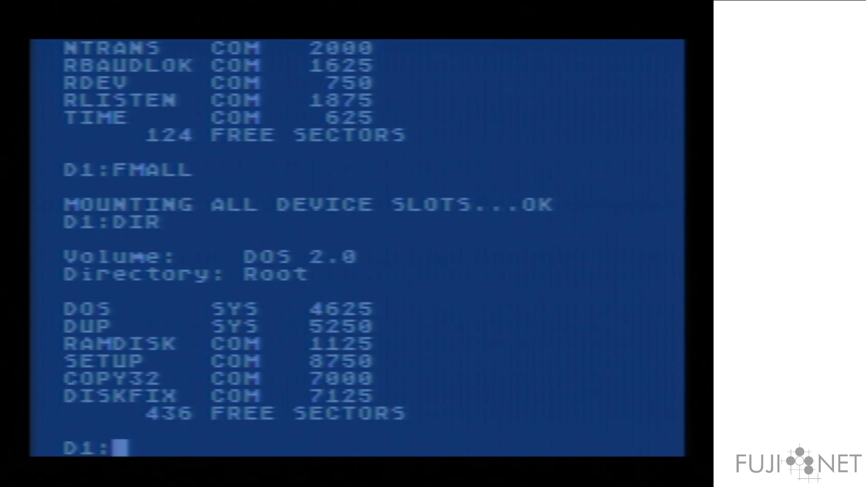
type("DIR")
key("Return")
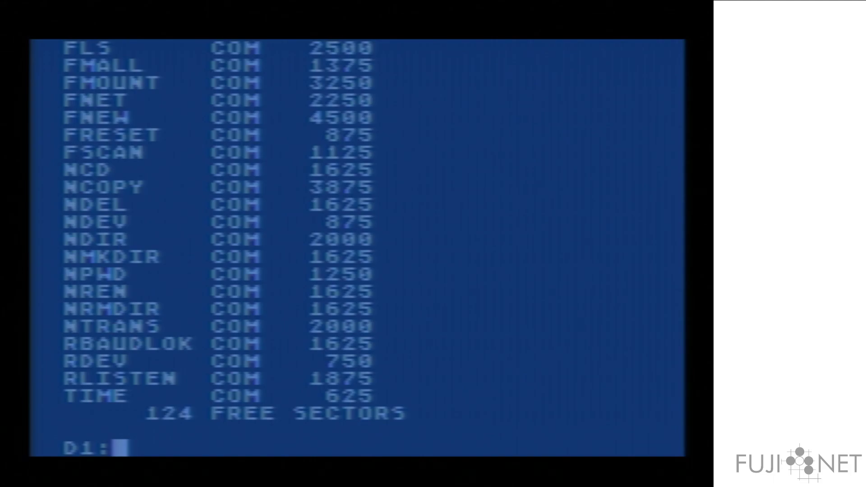
List drive slots with FLD (Dos 2.5.atr, work1–work3.atr) and host slots with FLH
type("FLD")
key("Return")
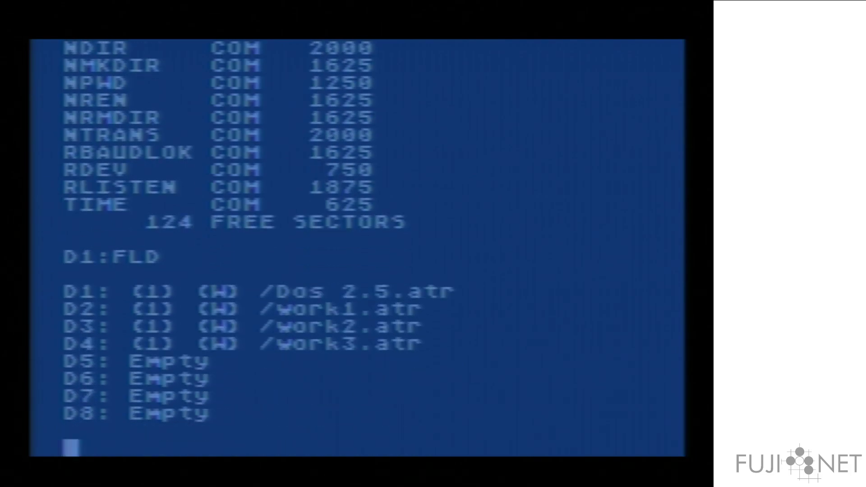
type("FLH")
key("BackSpace")
key("BackSpace")
key("BackSpace")
type("FLH")
key("Return")
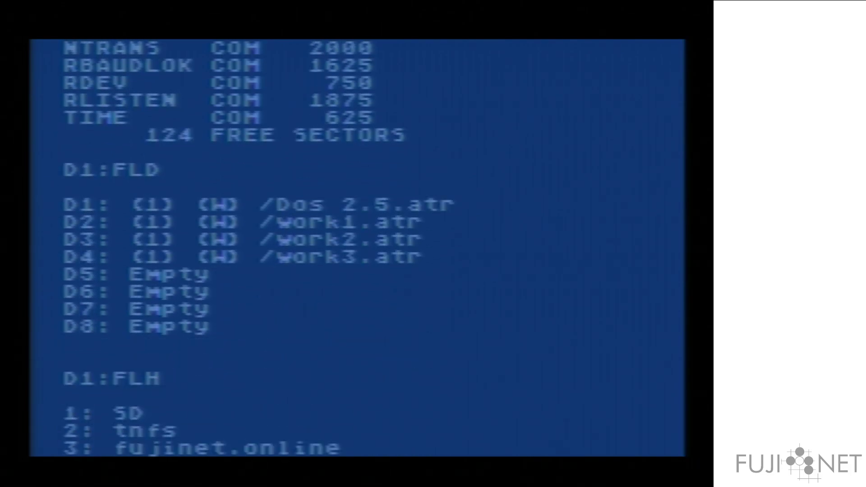